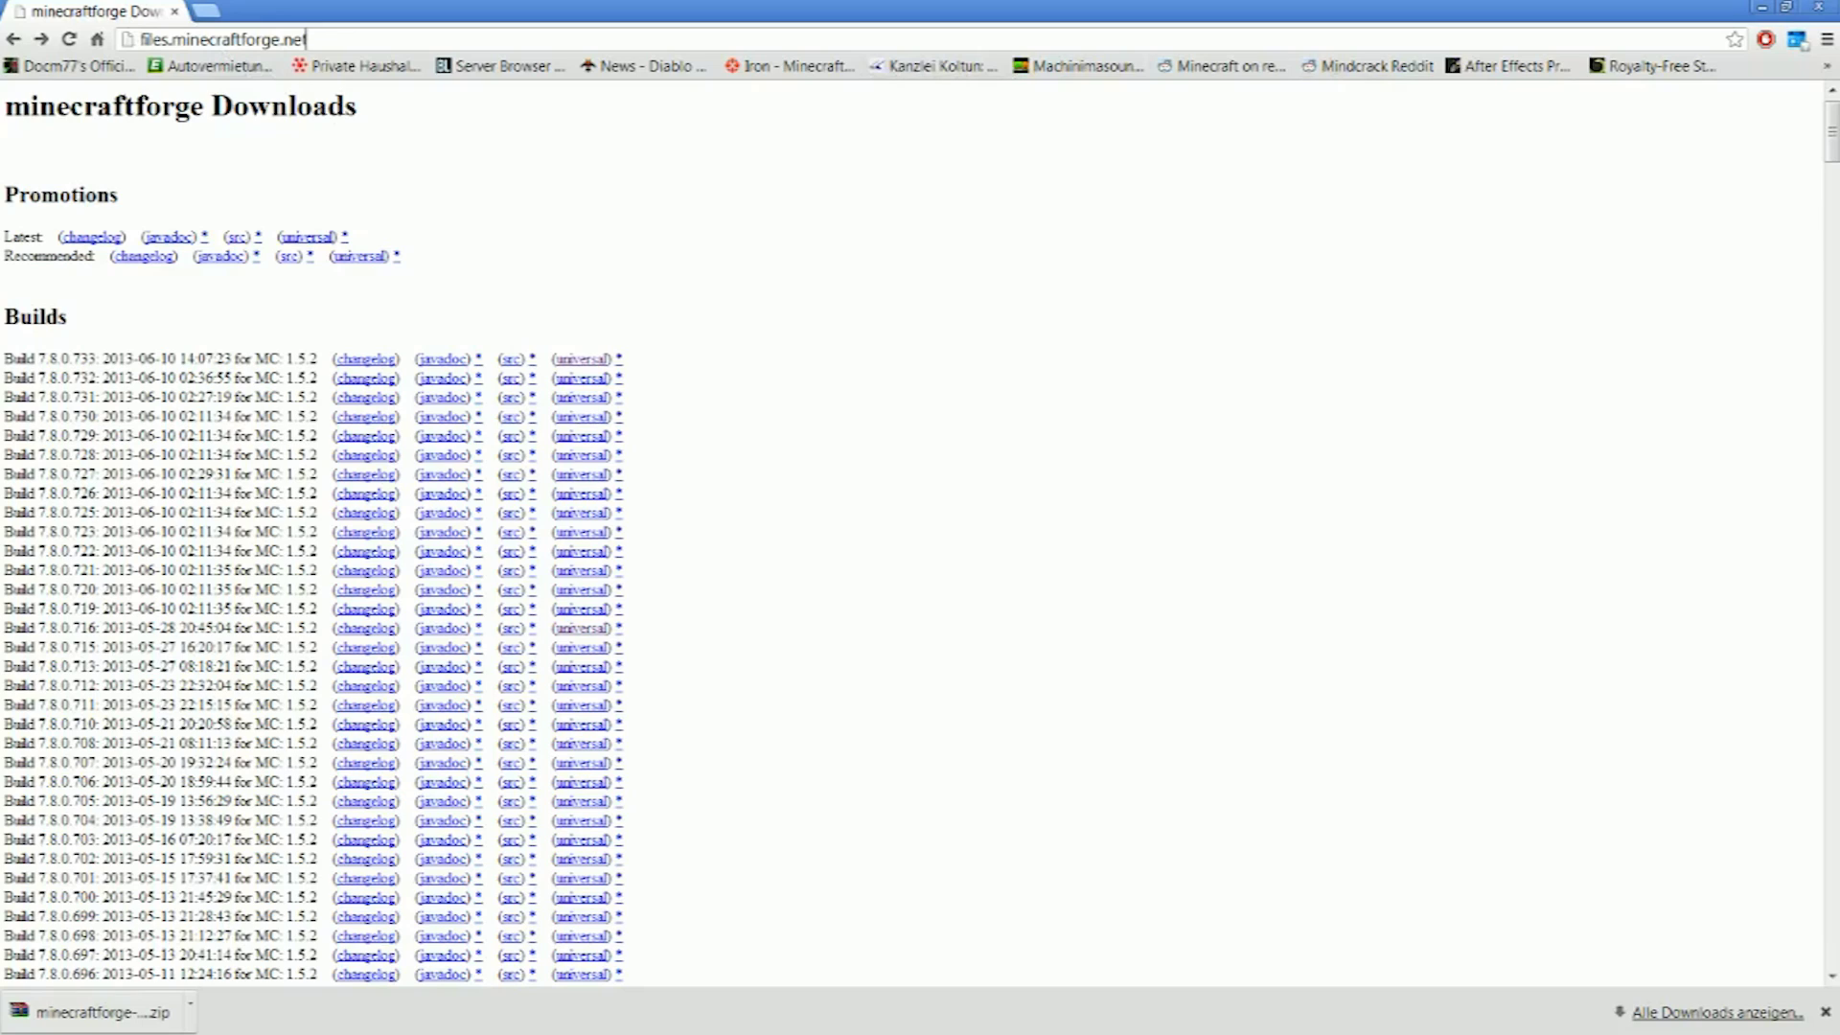
Step: Highlight the Forge Build 7.8.0.733 row for 1.5.2, then select the downloaded universal zip on the desktop
left_click_drag(304, 40, 187, 40)
left_click(492, 218)
left_click_drag(4, 358, 317, 359)
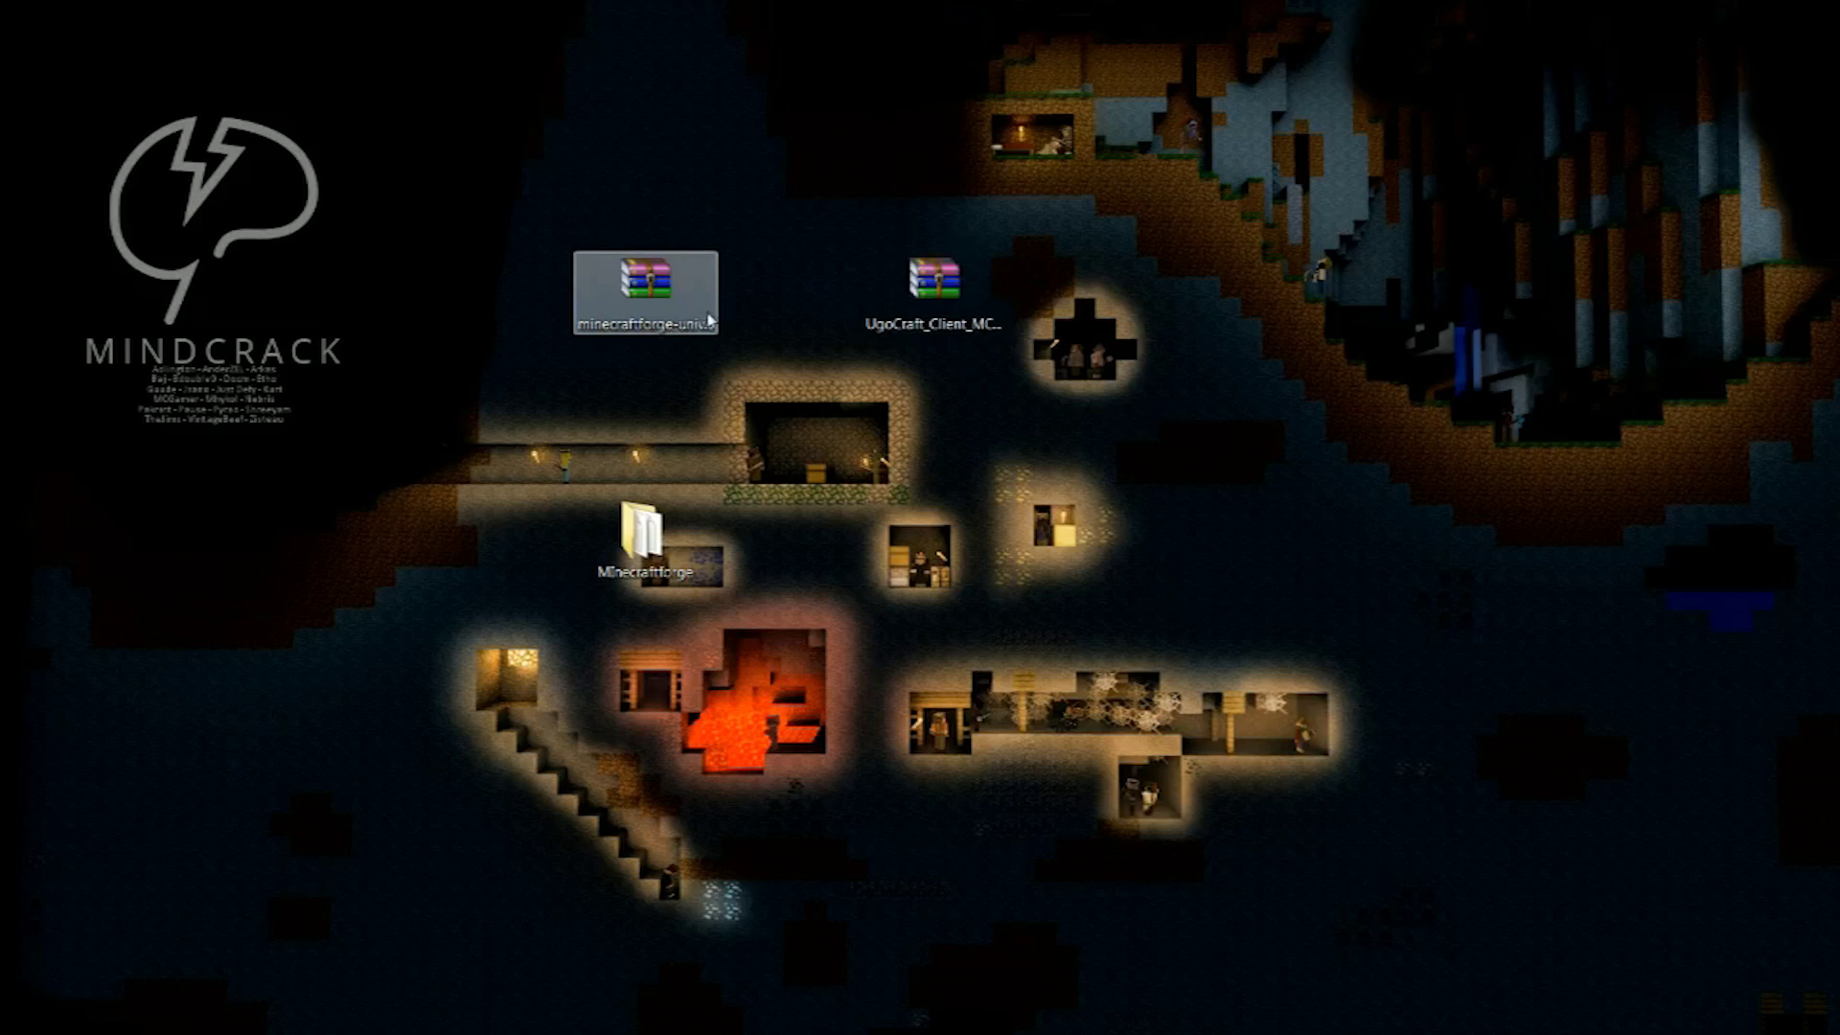
left_click(709, 319)
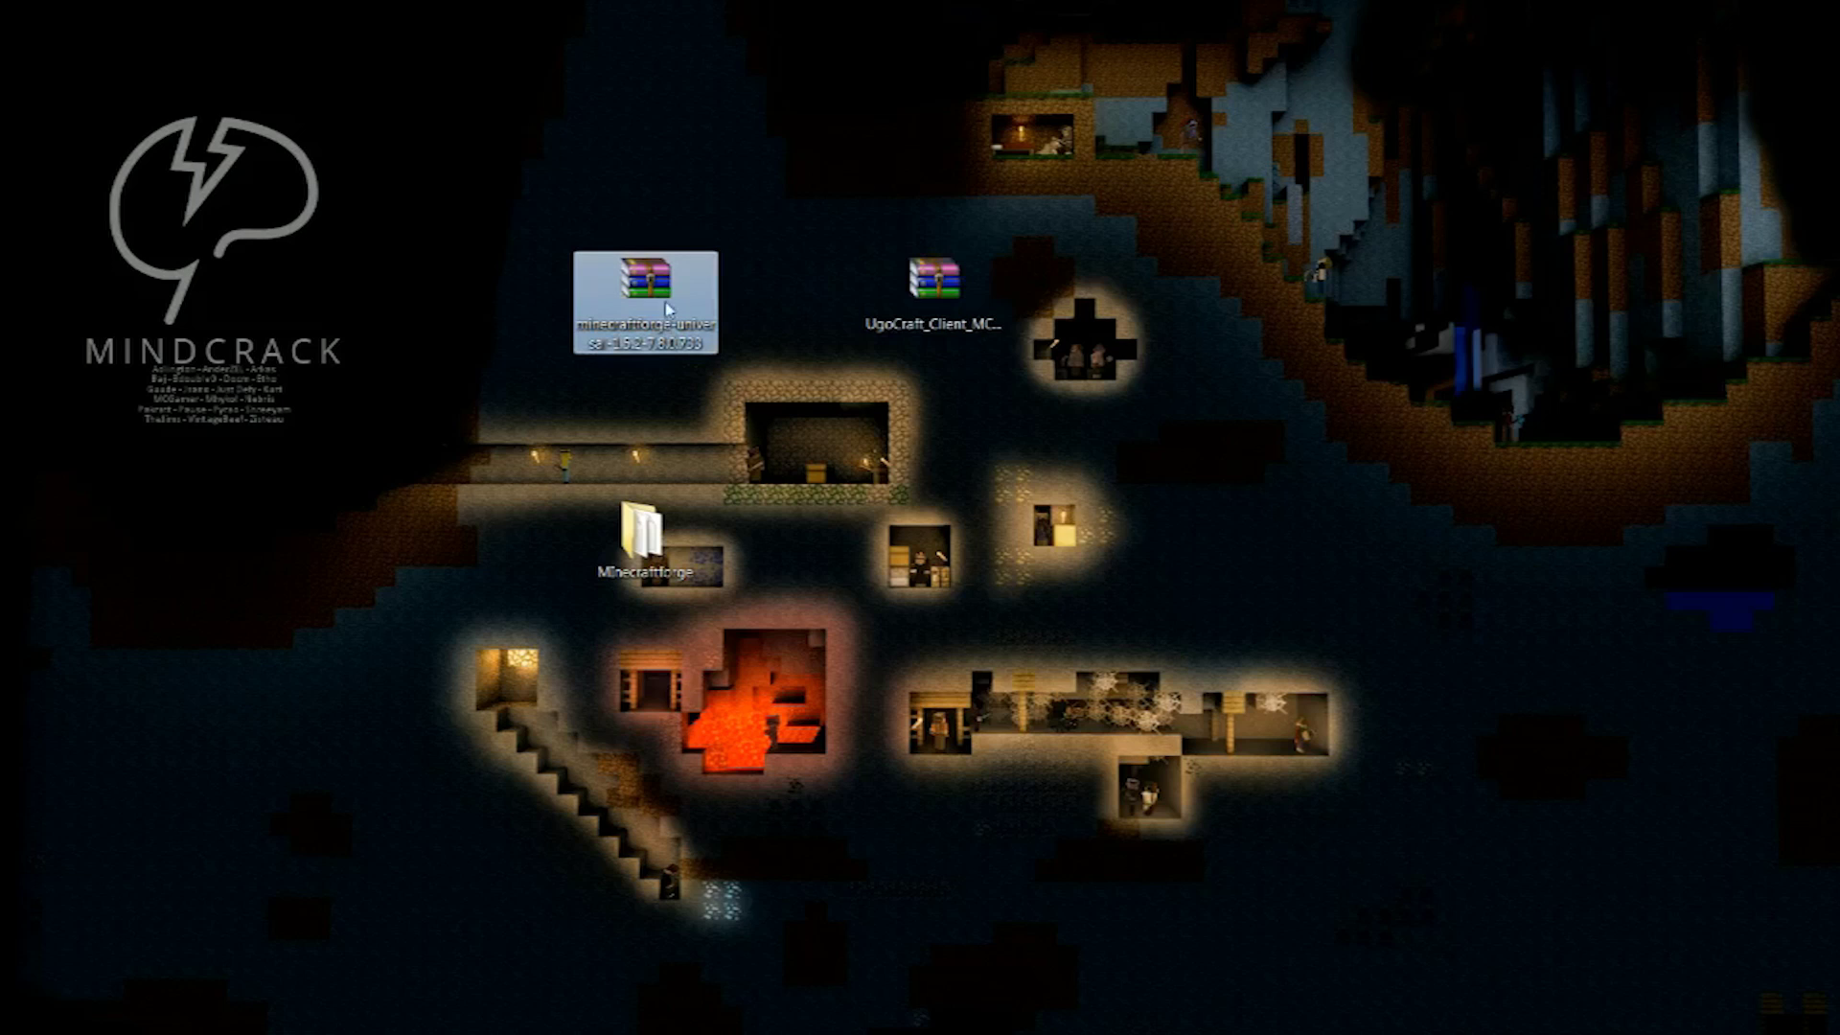
Step: Browse the Minecraftforge folder's 261 items, then return to the .minecraft bin window
double_click(640, 554)
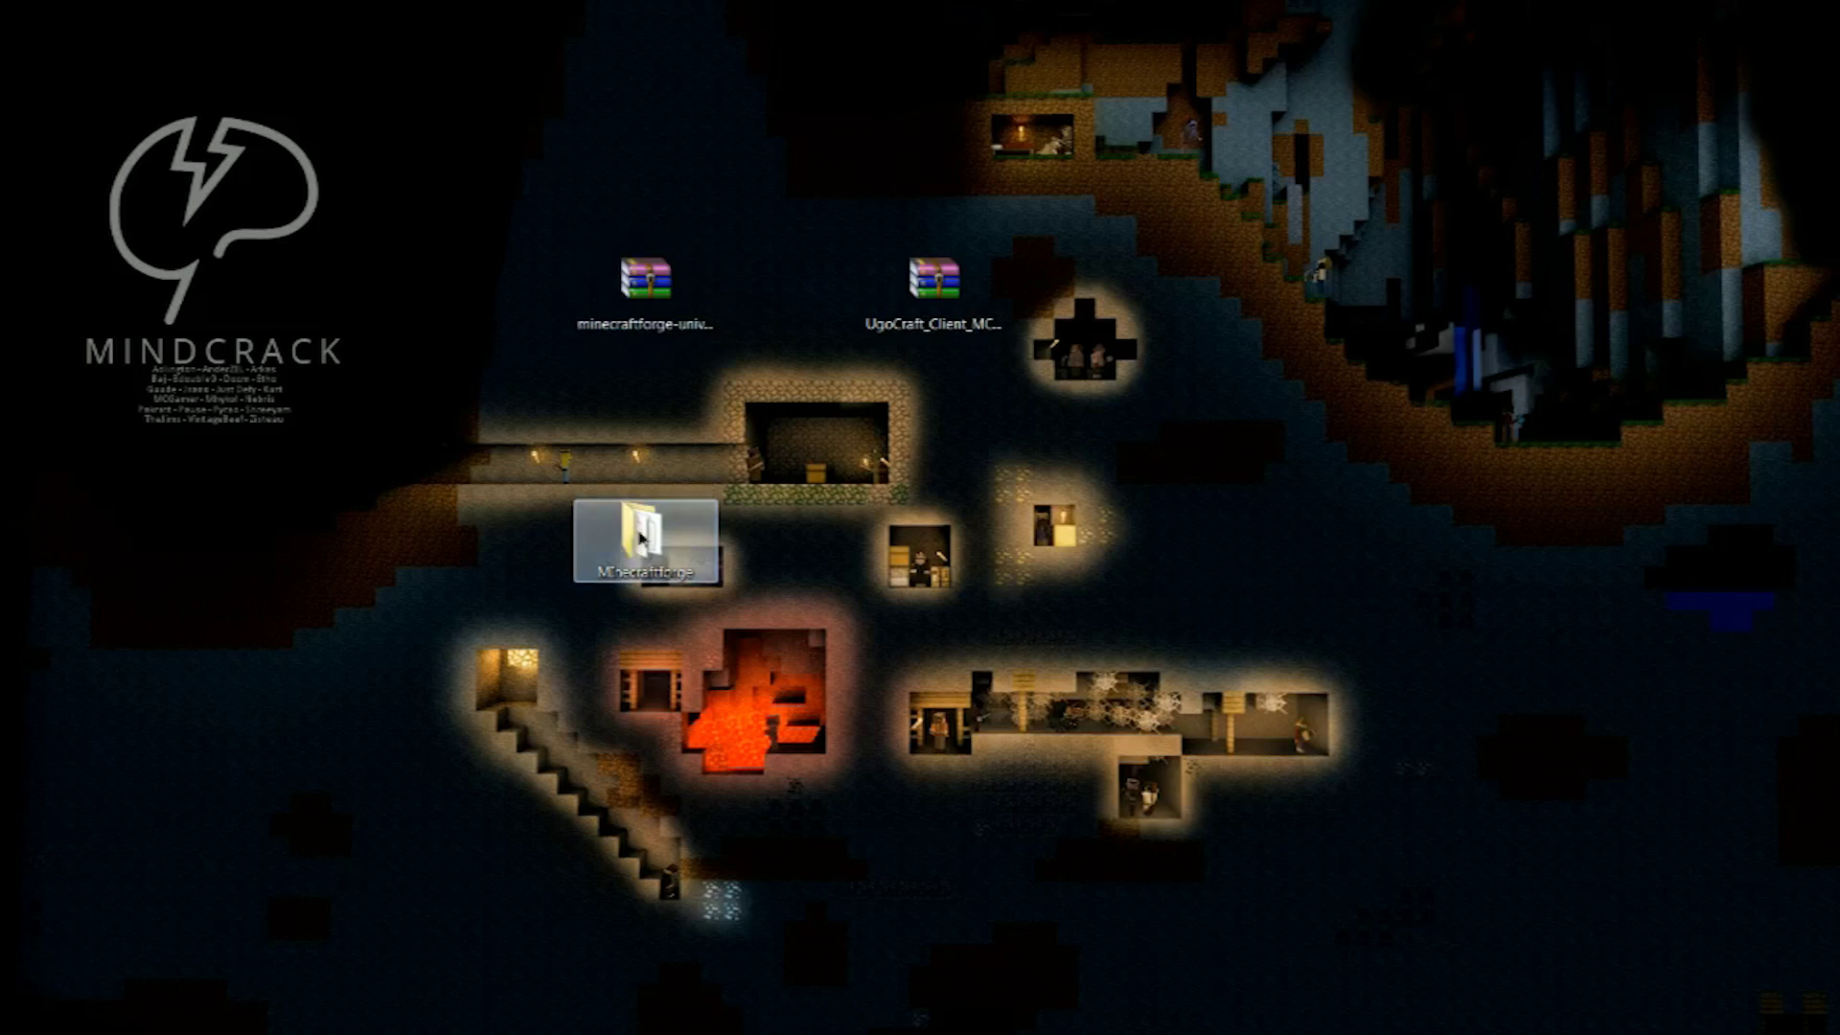
left_click_drag(1402, 165, 1405, 583)
left_click(1315, 43)
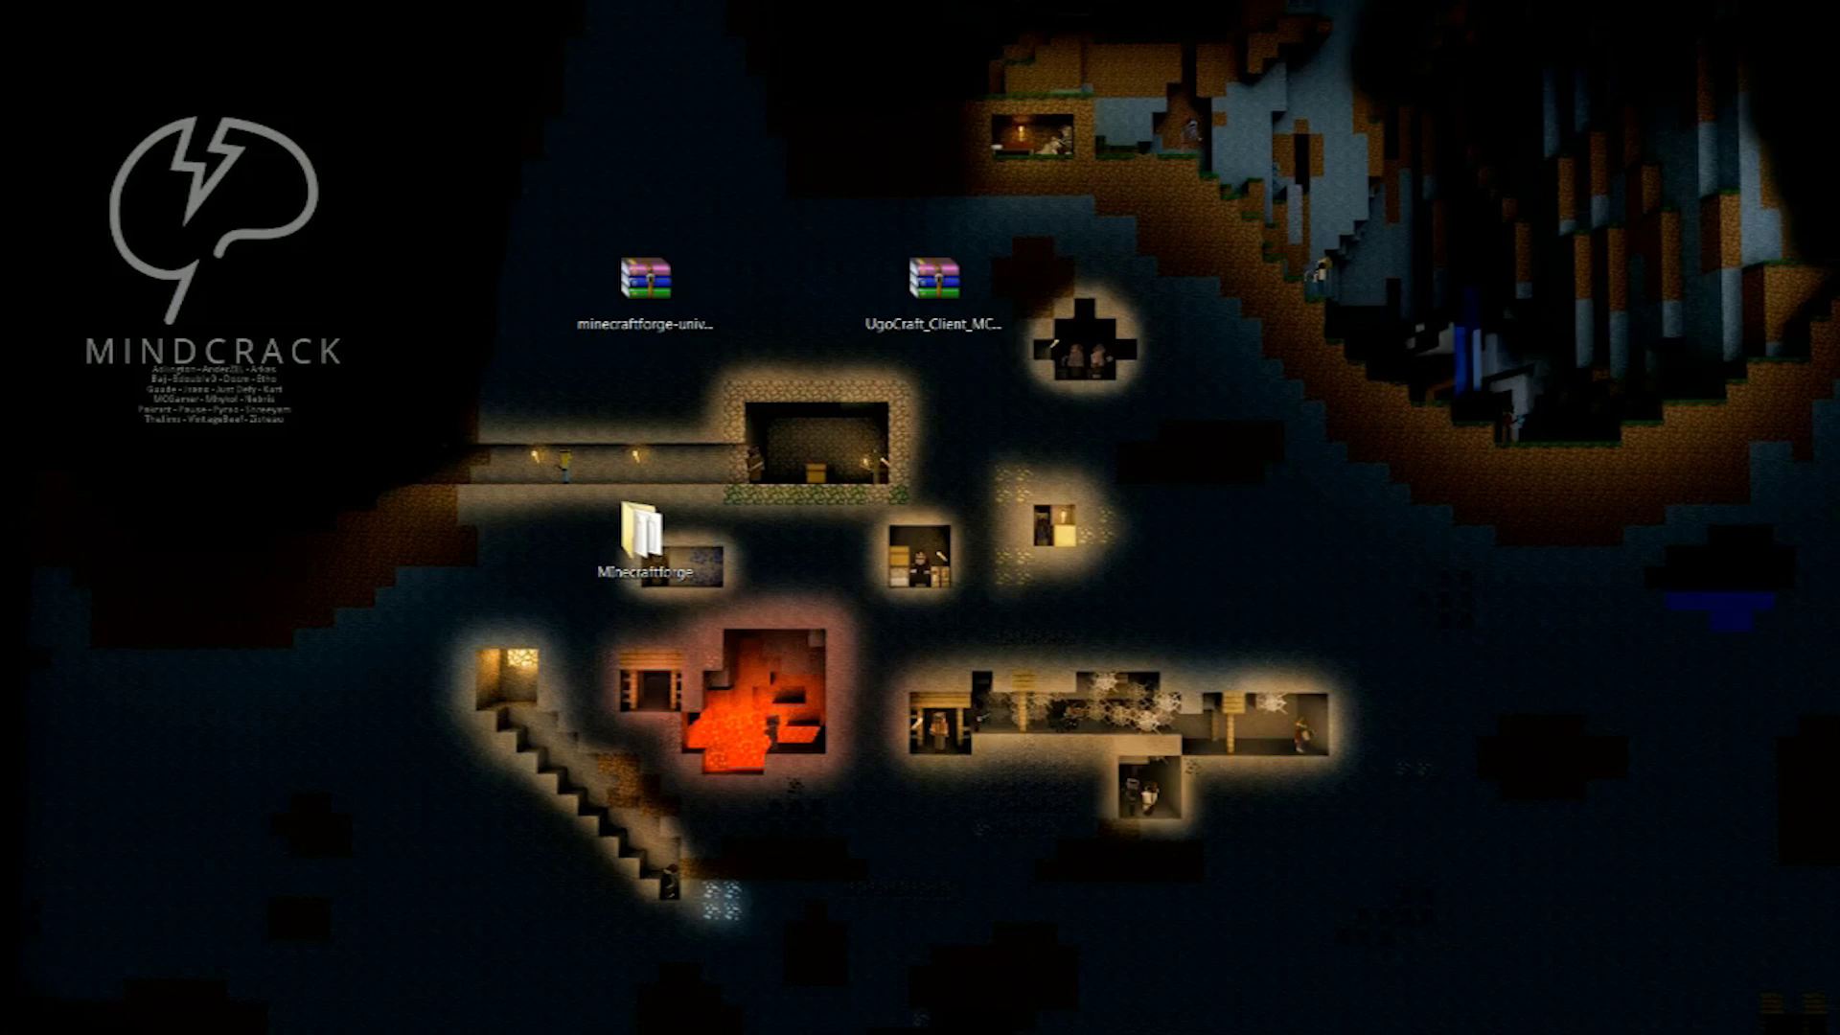
key("alt+Tab")
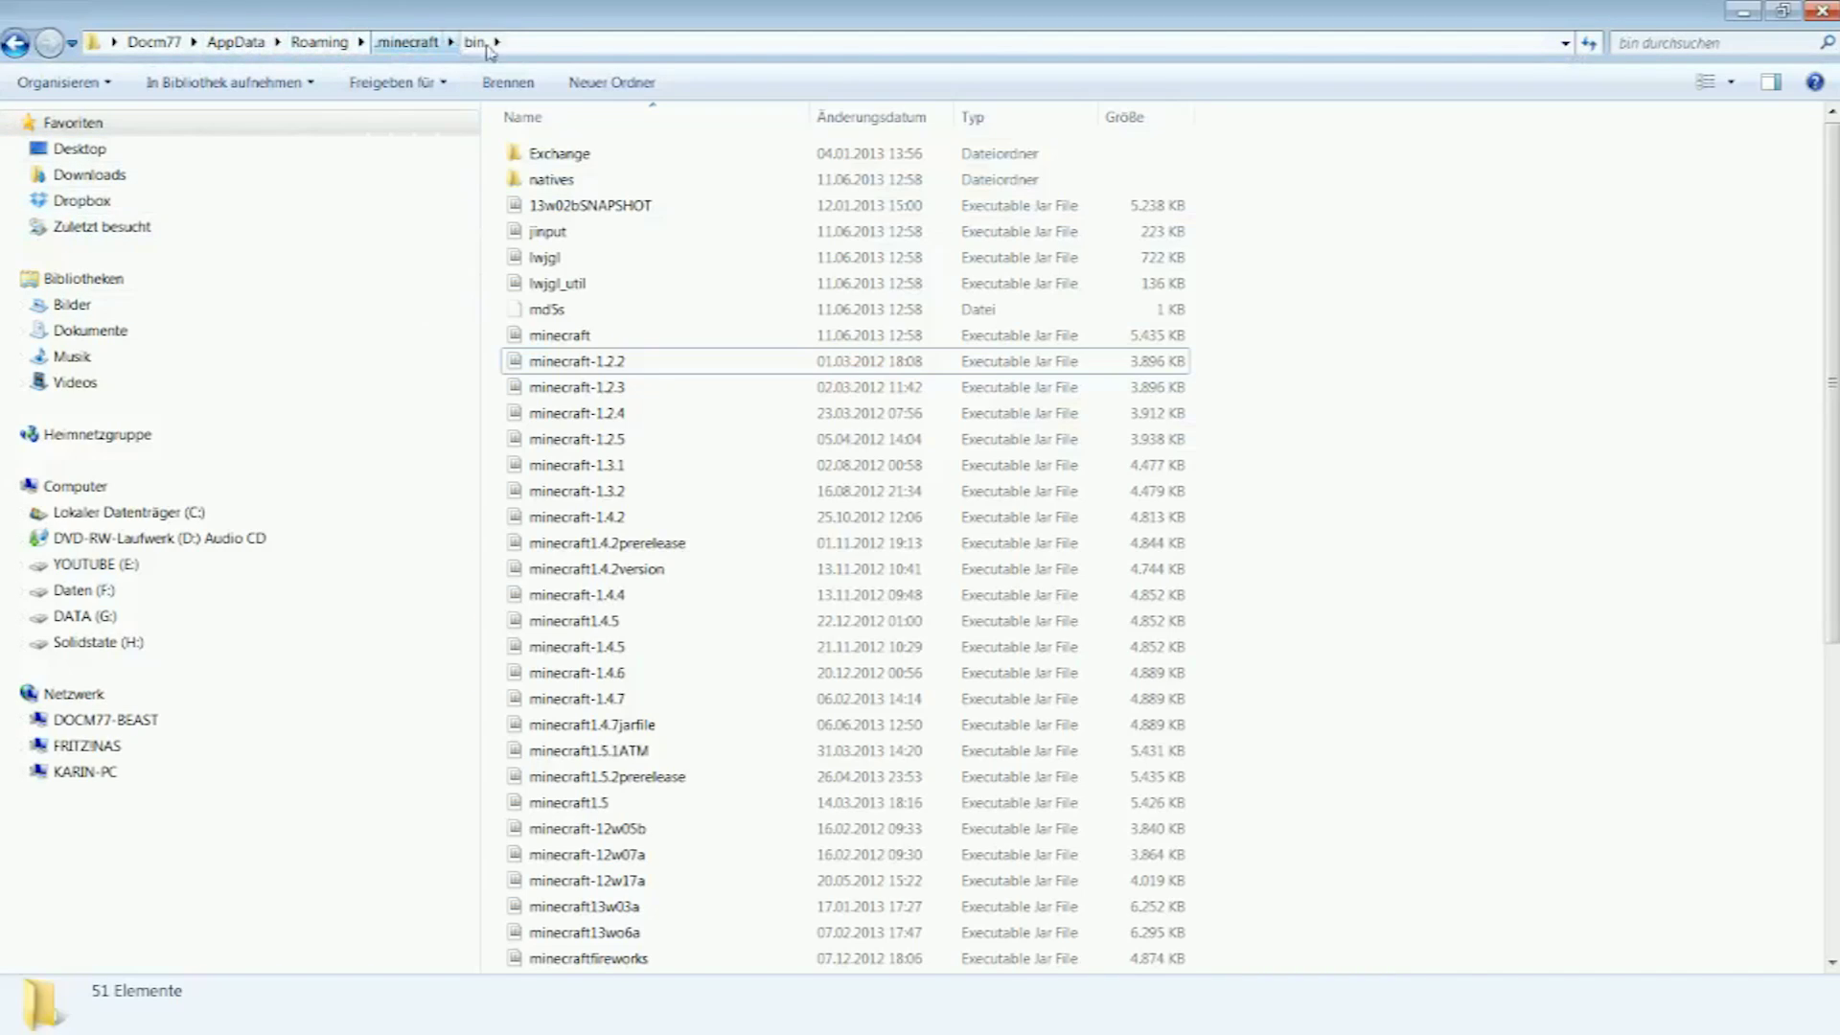
Step: Open minecraft.jar from the bin folder via 7-Zip > Öffnen
left_click(588, 336)
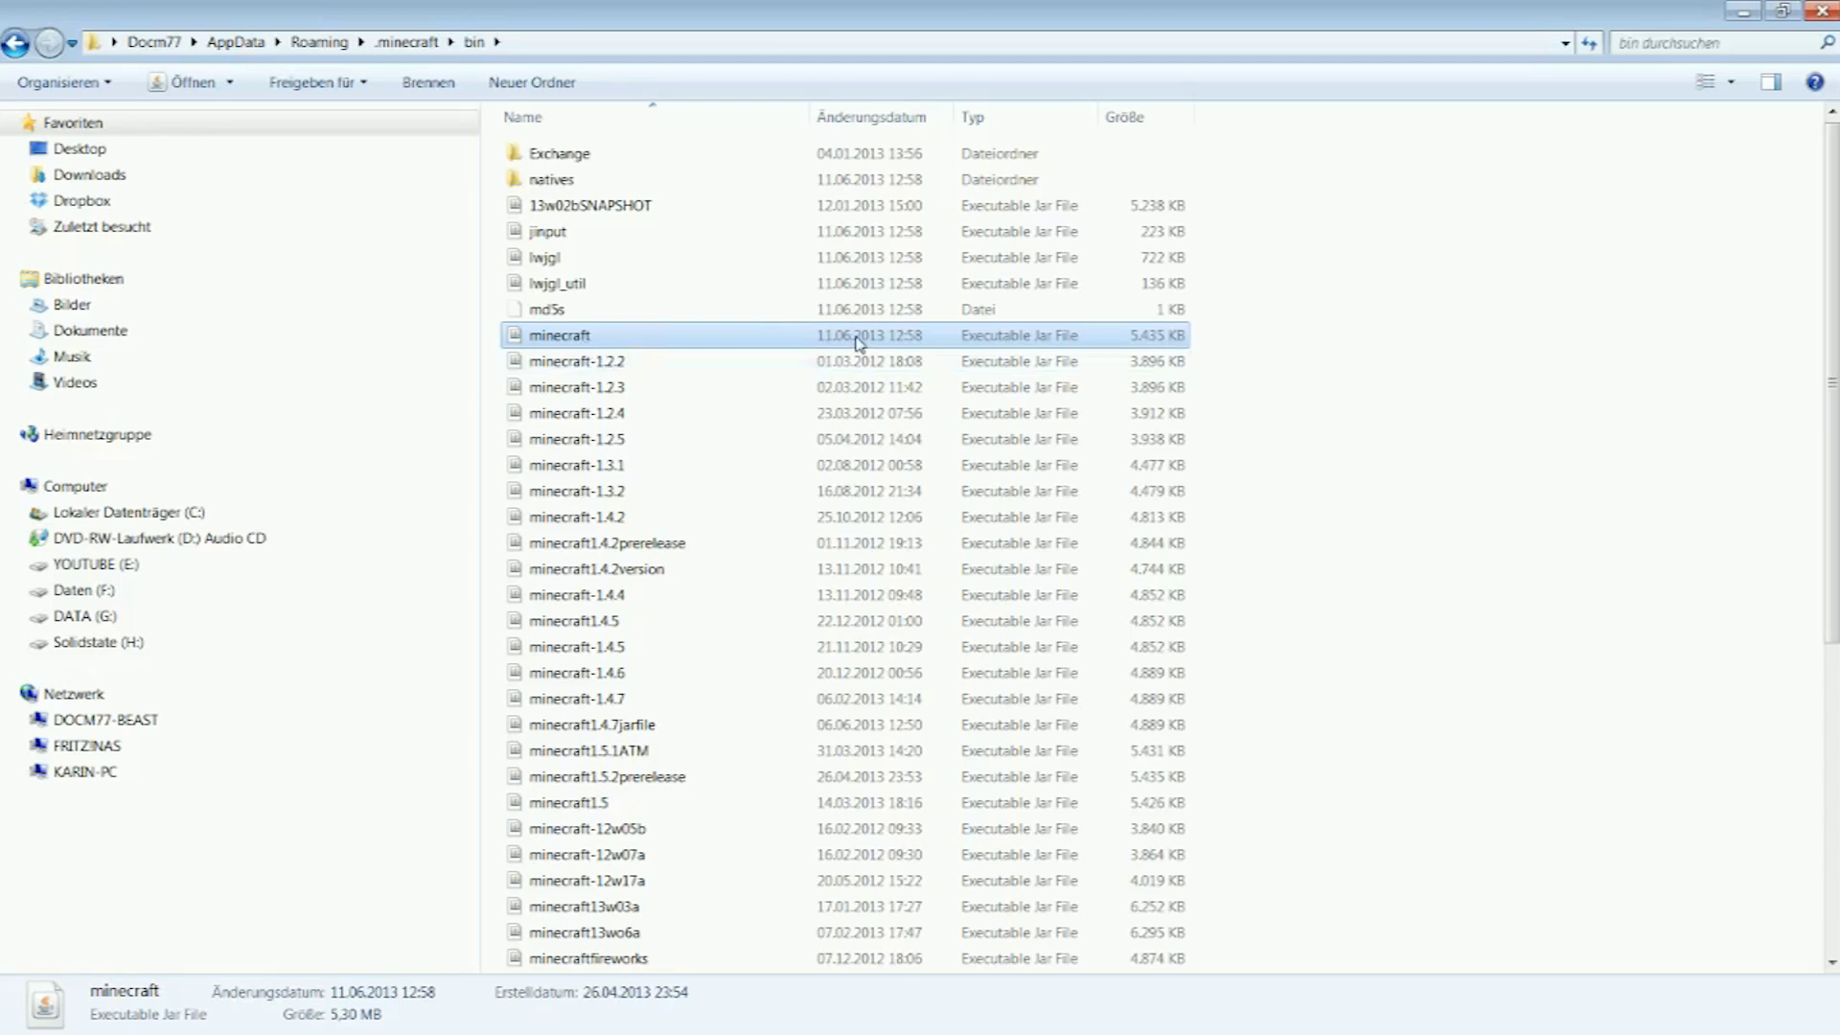
right_click(567, 338)
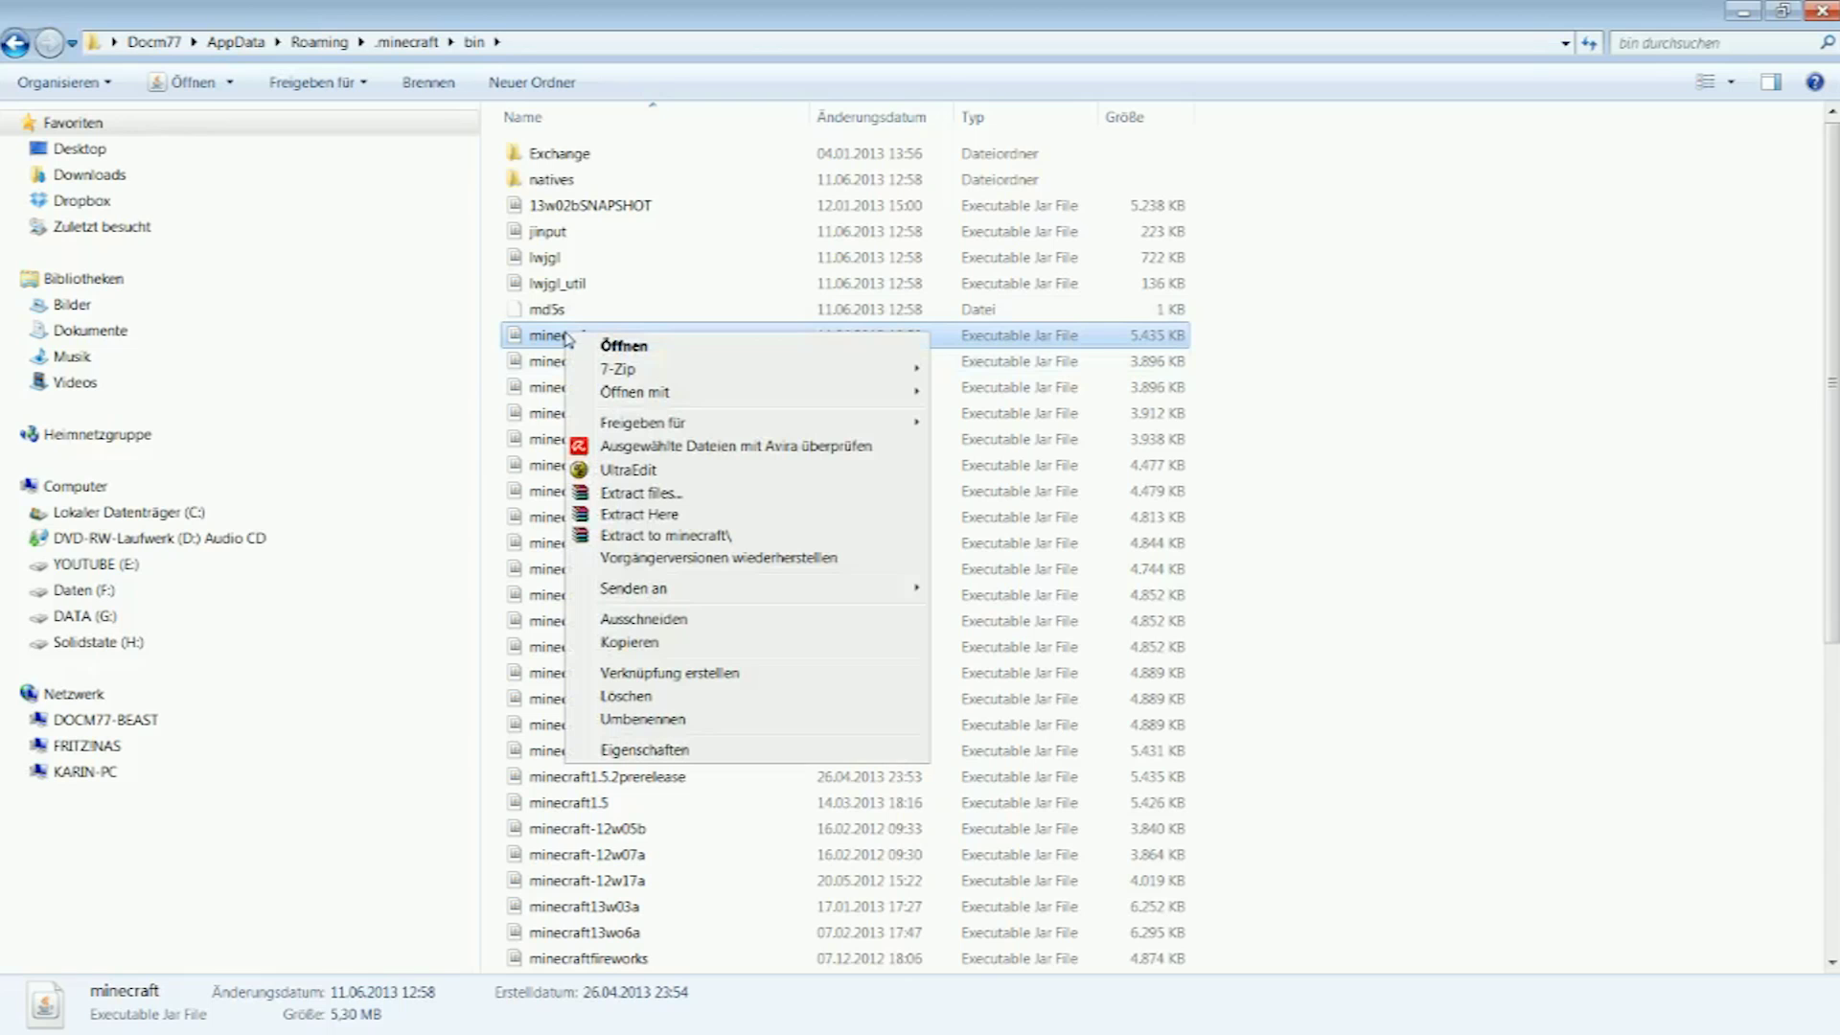
mouse_move(651, 373)
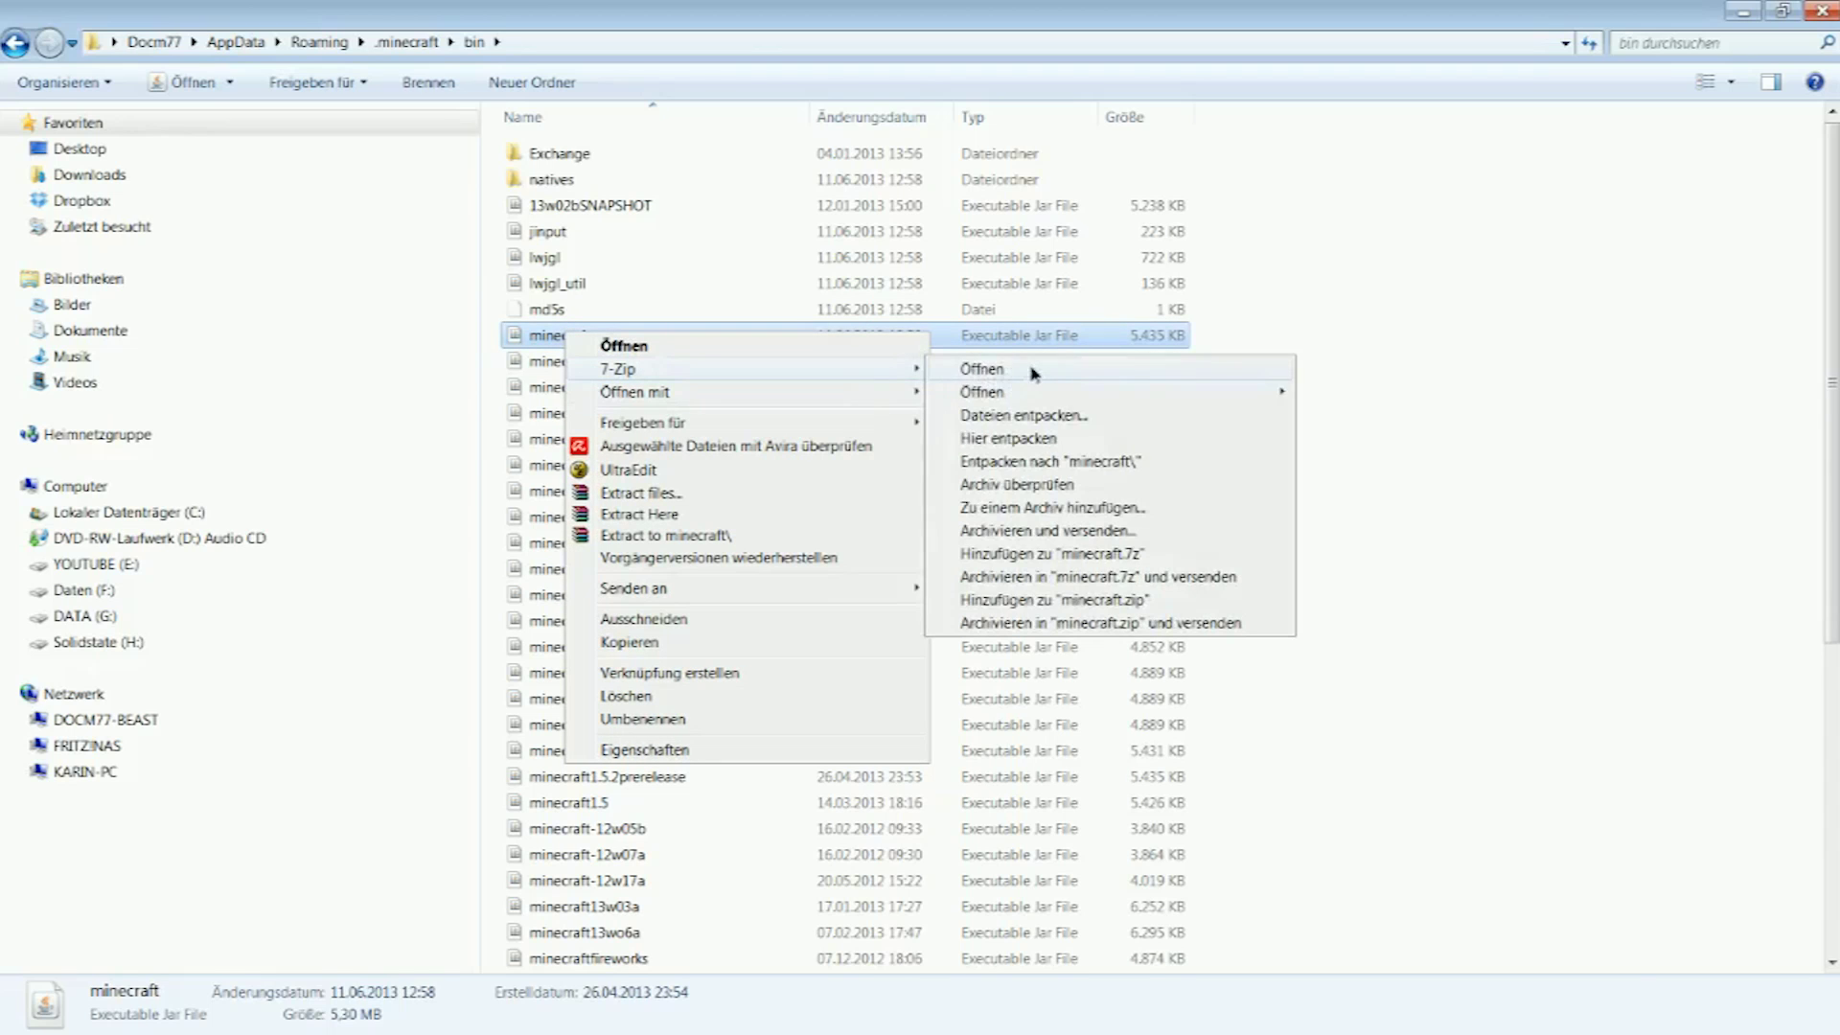
left_click(982, 369)
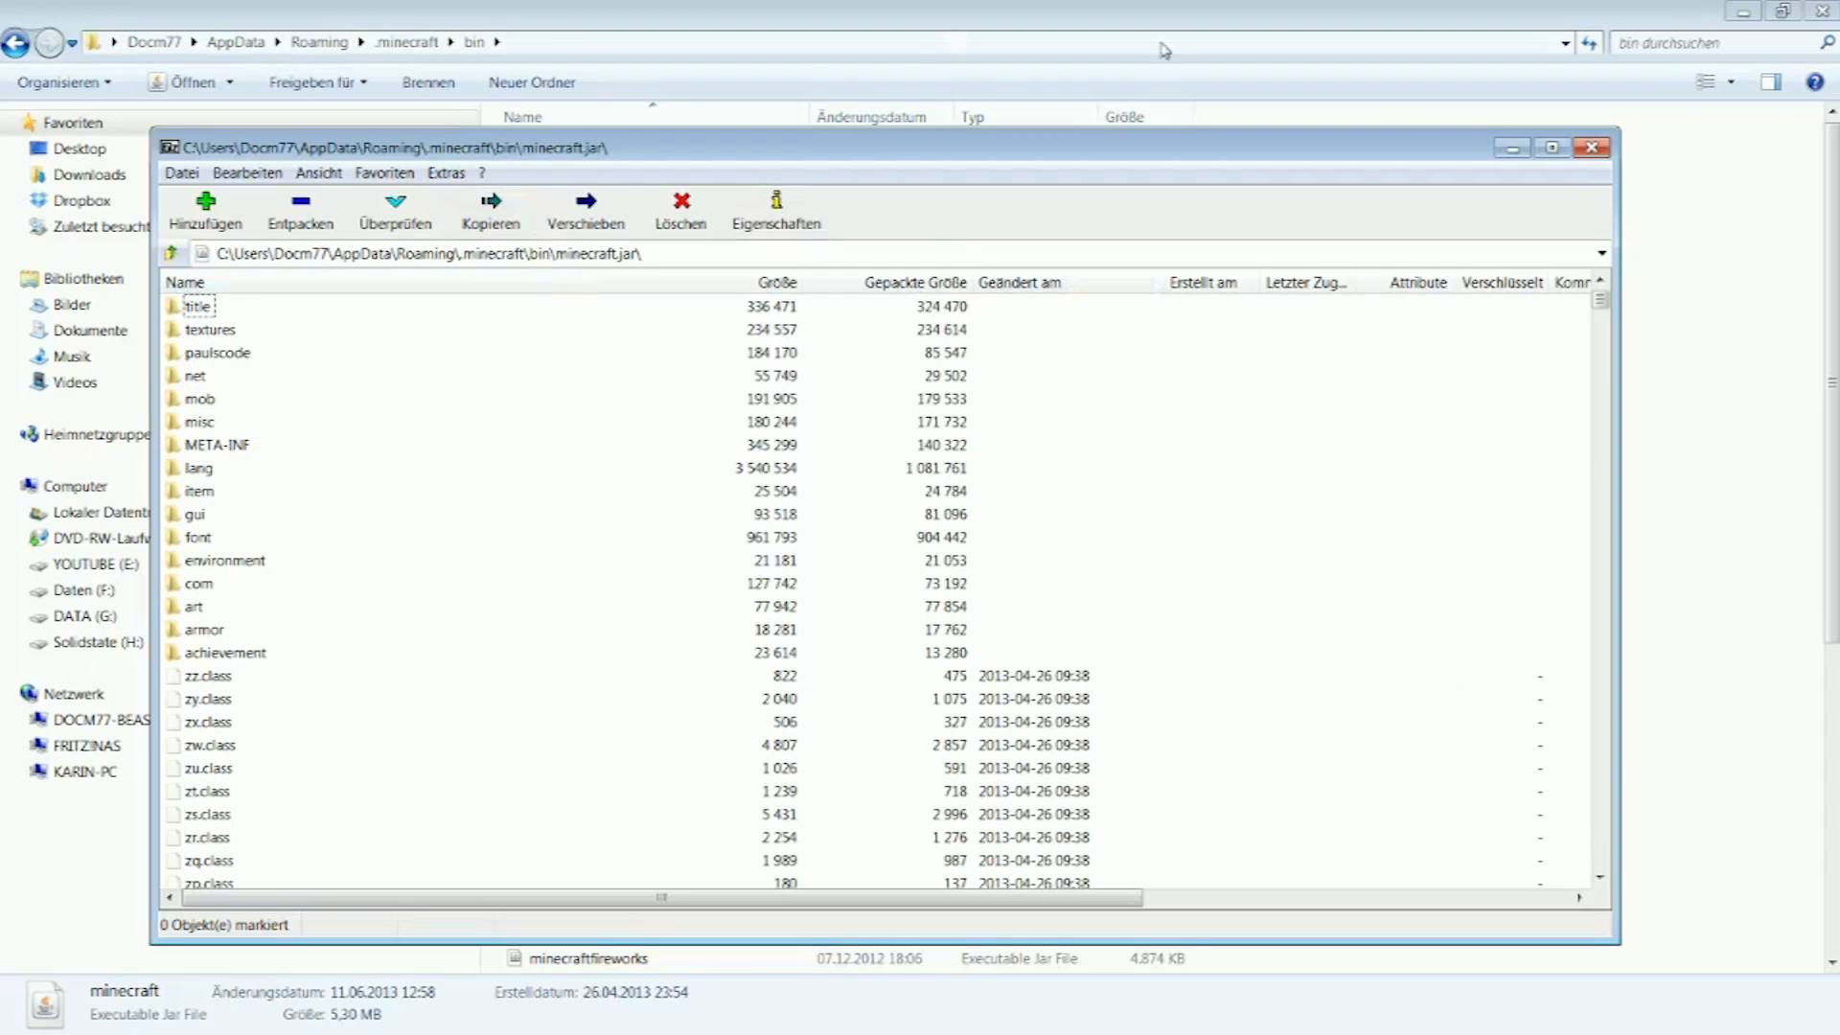
Step: Move the 7-Zip window to the right and open the Minecraftforge folder
left_click(1743, 11)
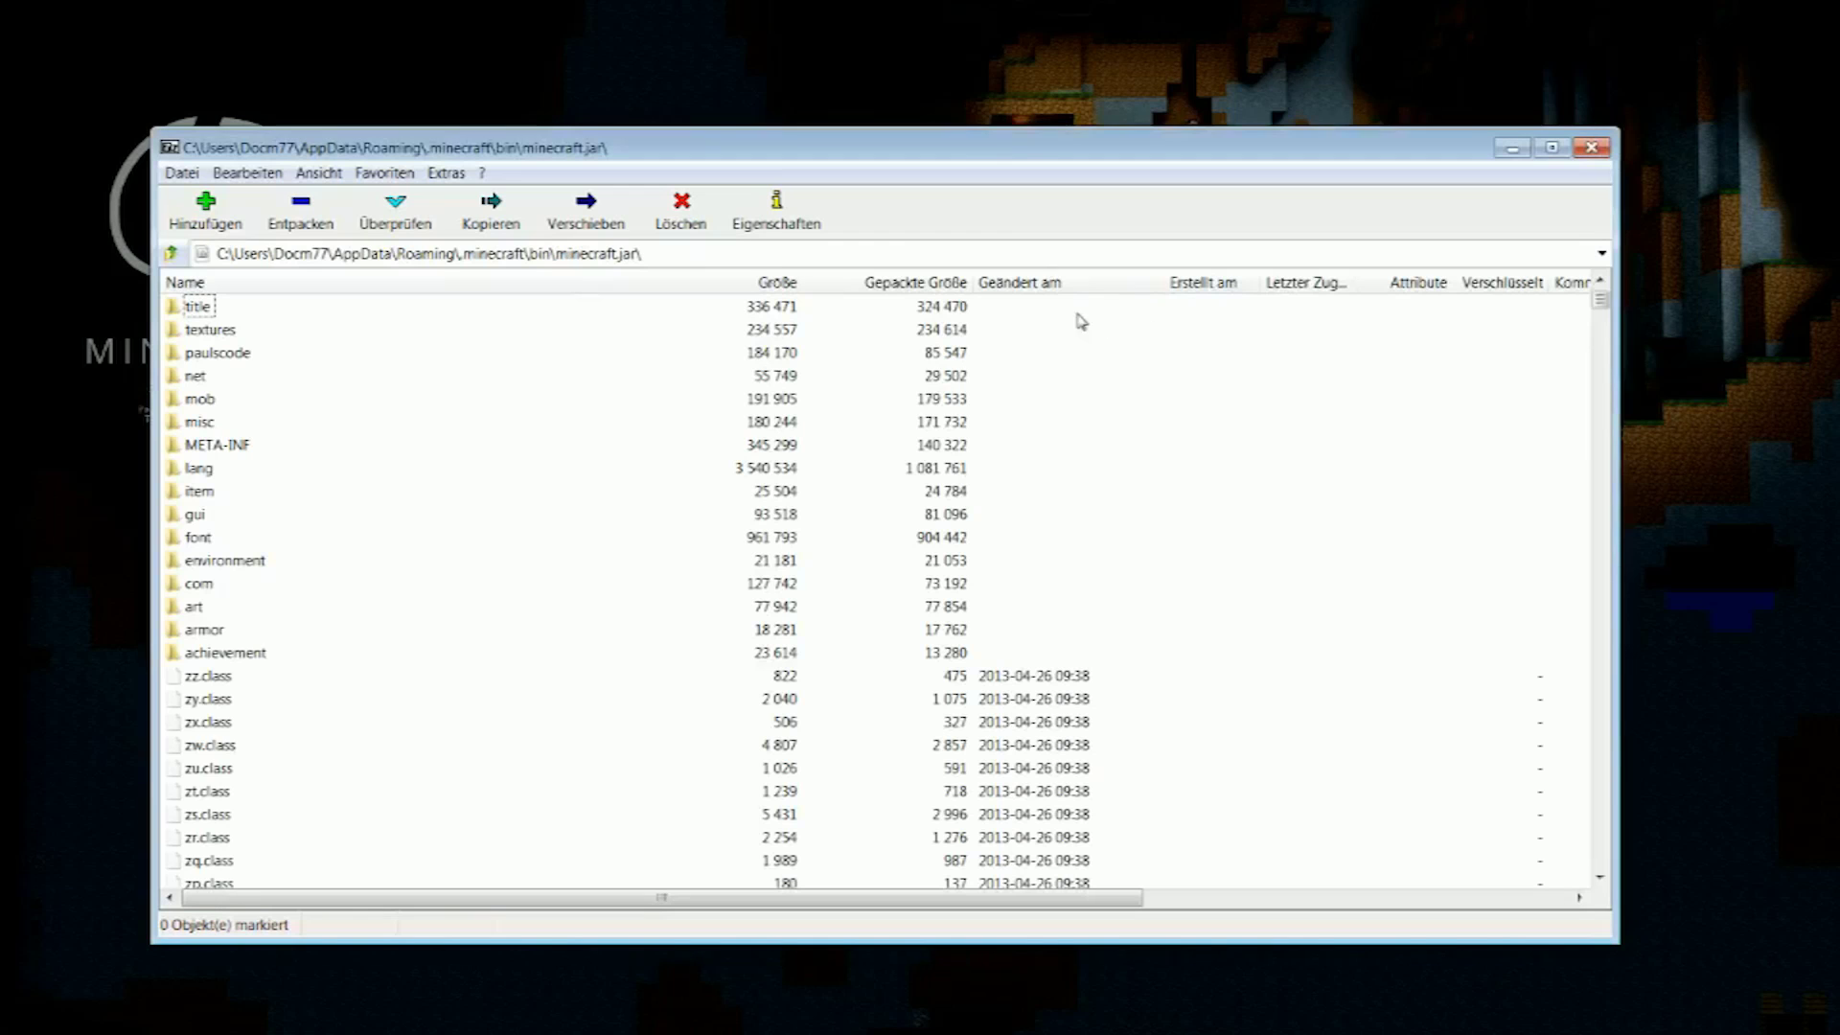
left_click_drag(959, 160, 1538, 185)
double_click(643, 533)
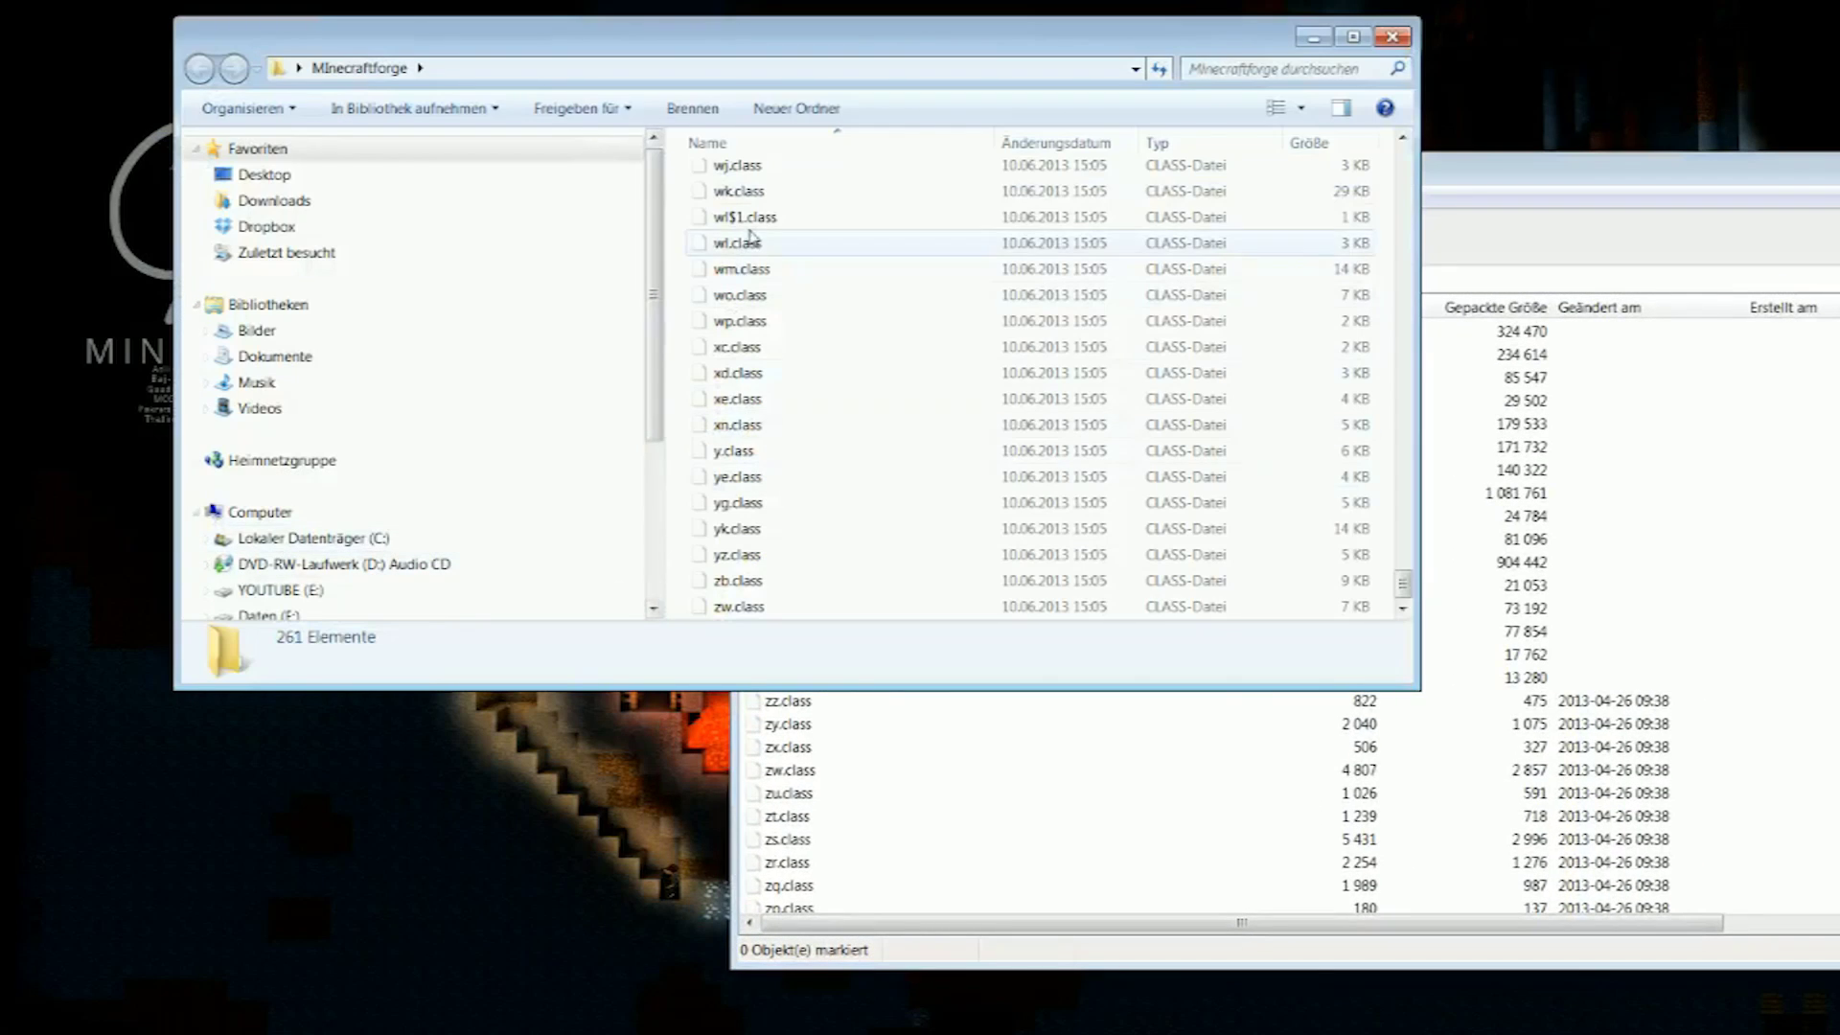
Step: Select all 261 Forge files and drag them into the minecraft.jar archive list
left_click(762, 606)
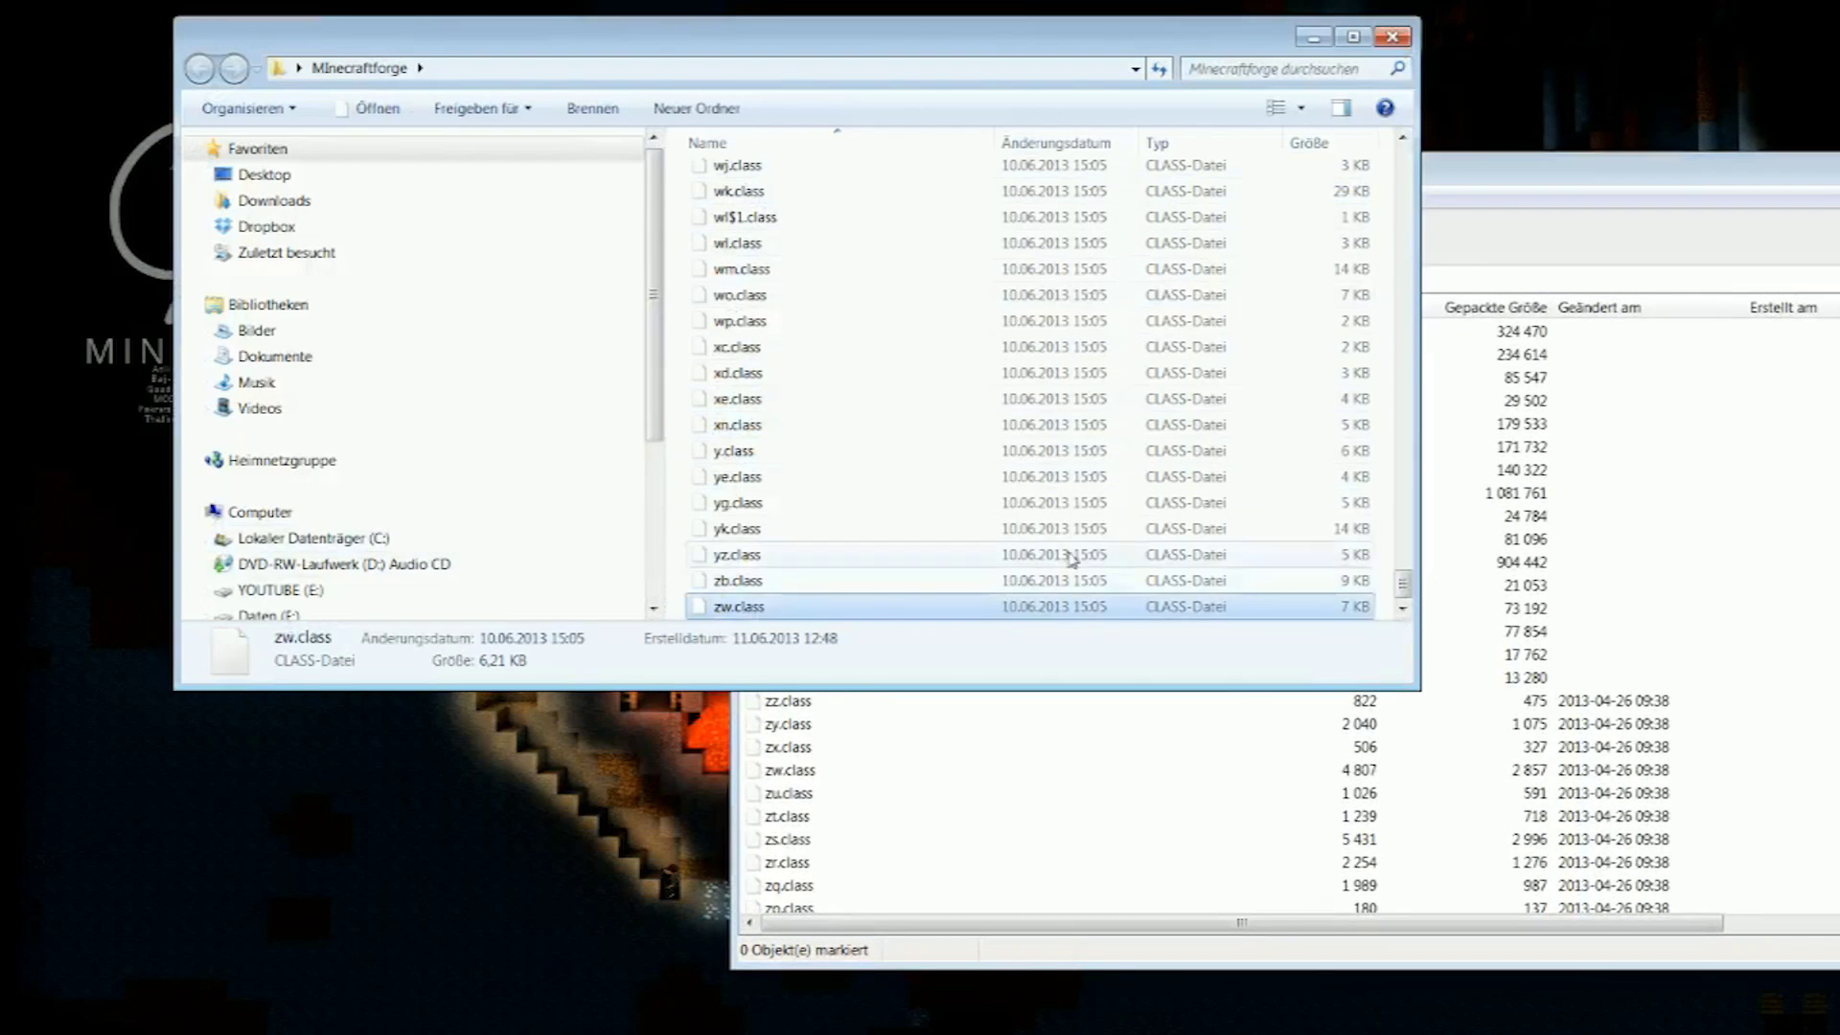
scroll(1246, 496, "up", 9)
scroll(1246, 537, "up", 15)
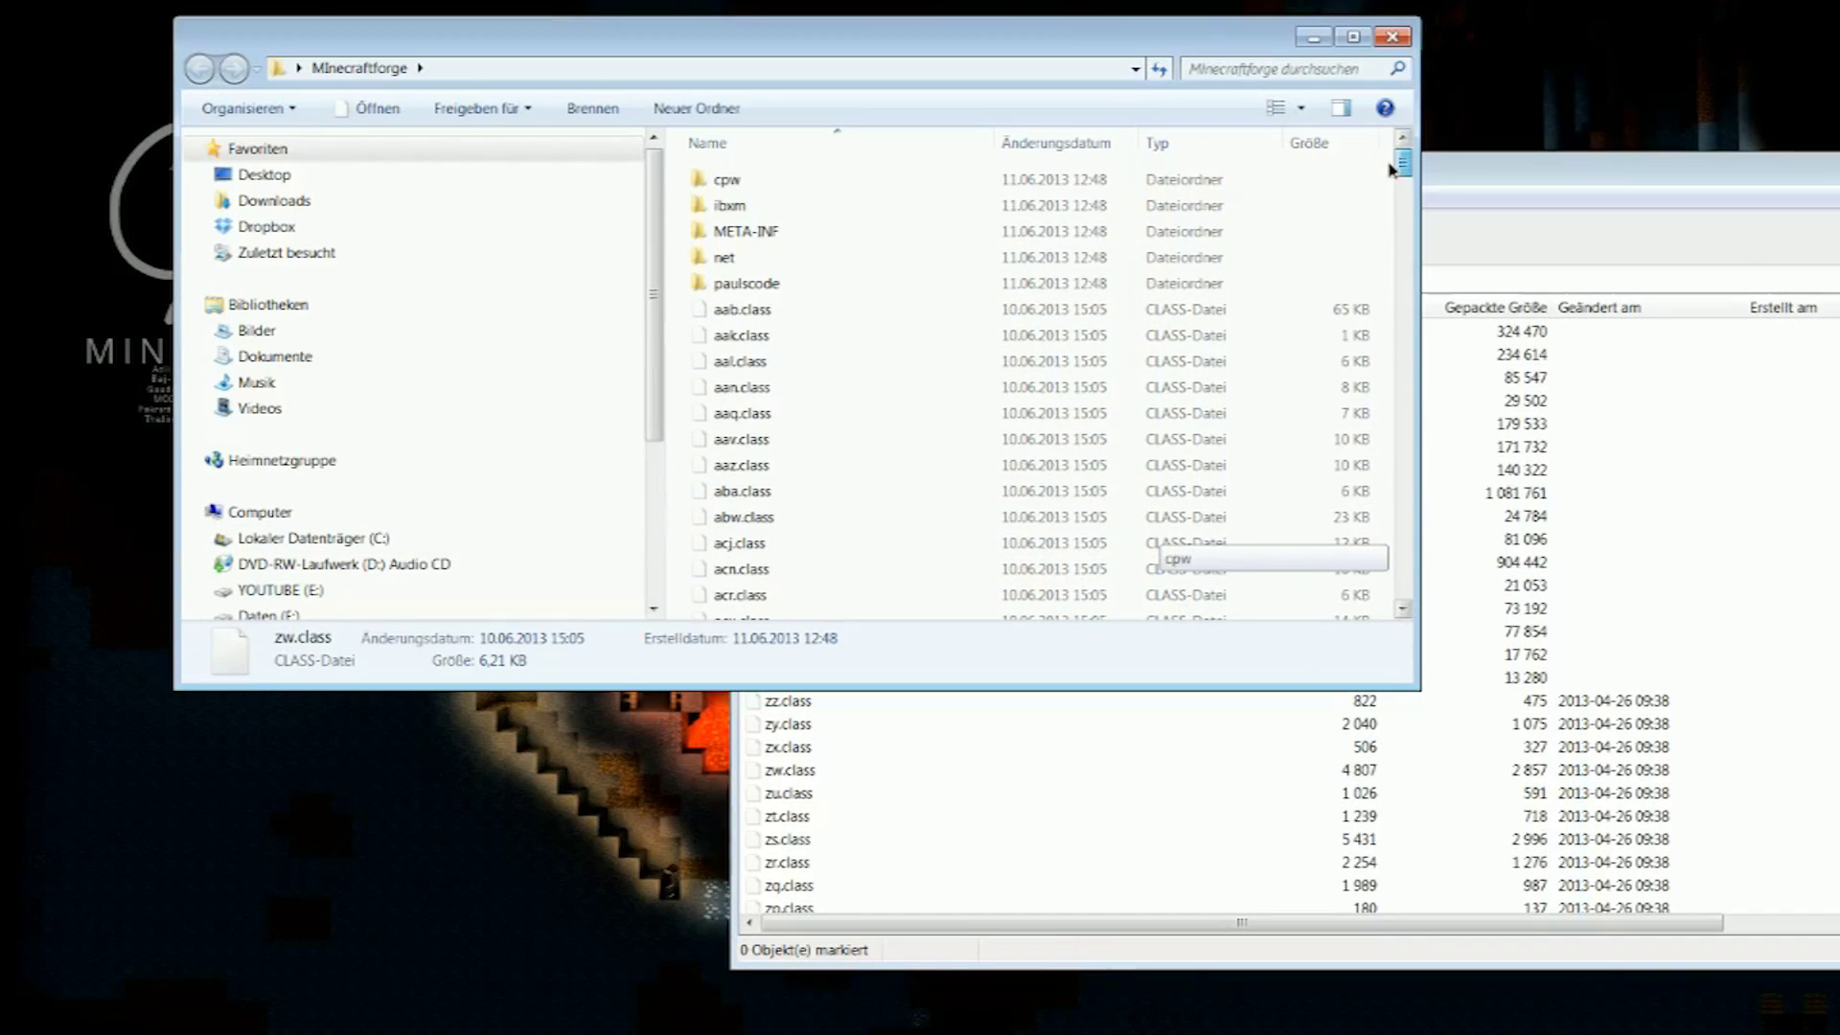
key("ctrl+a")
left_click_drag(764, 542, 1476, 894)
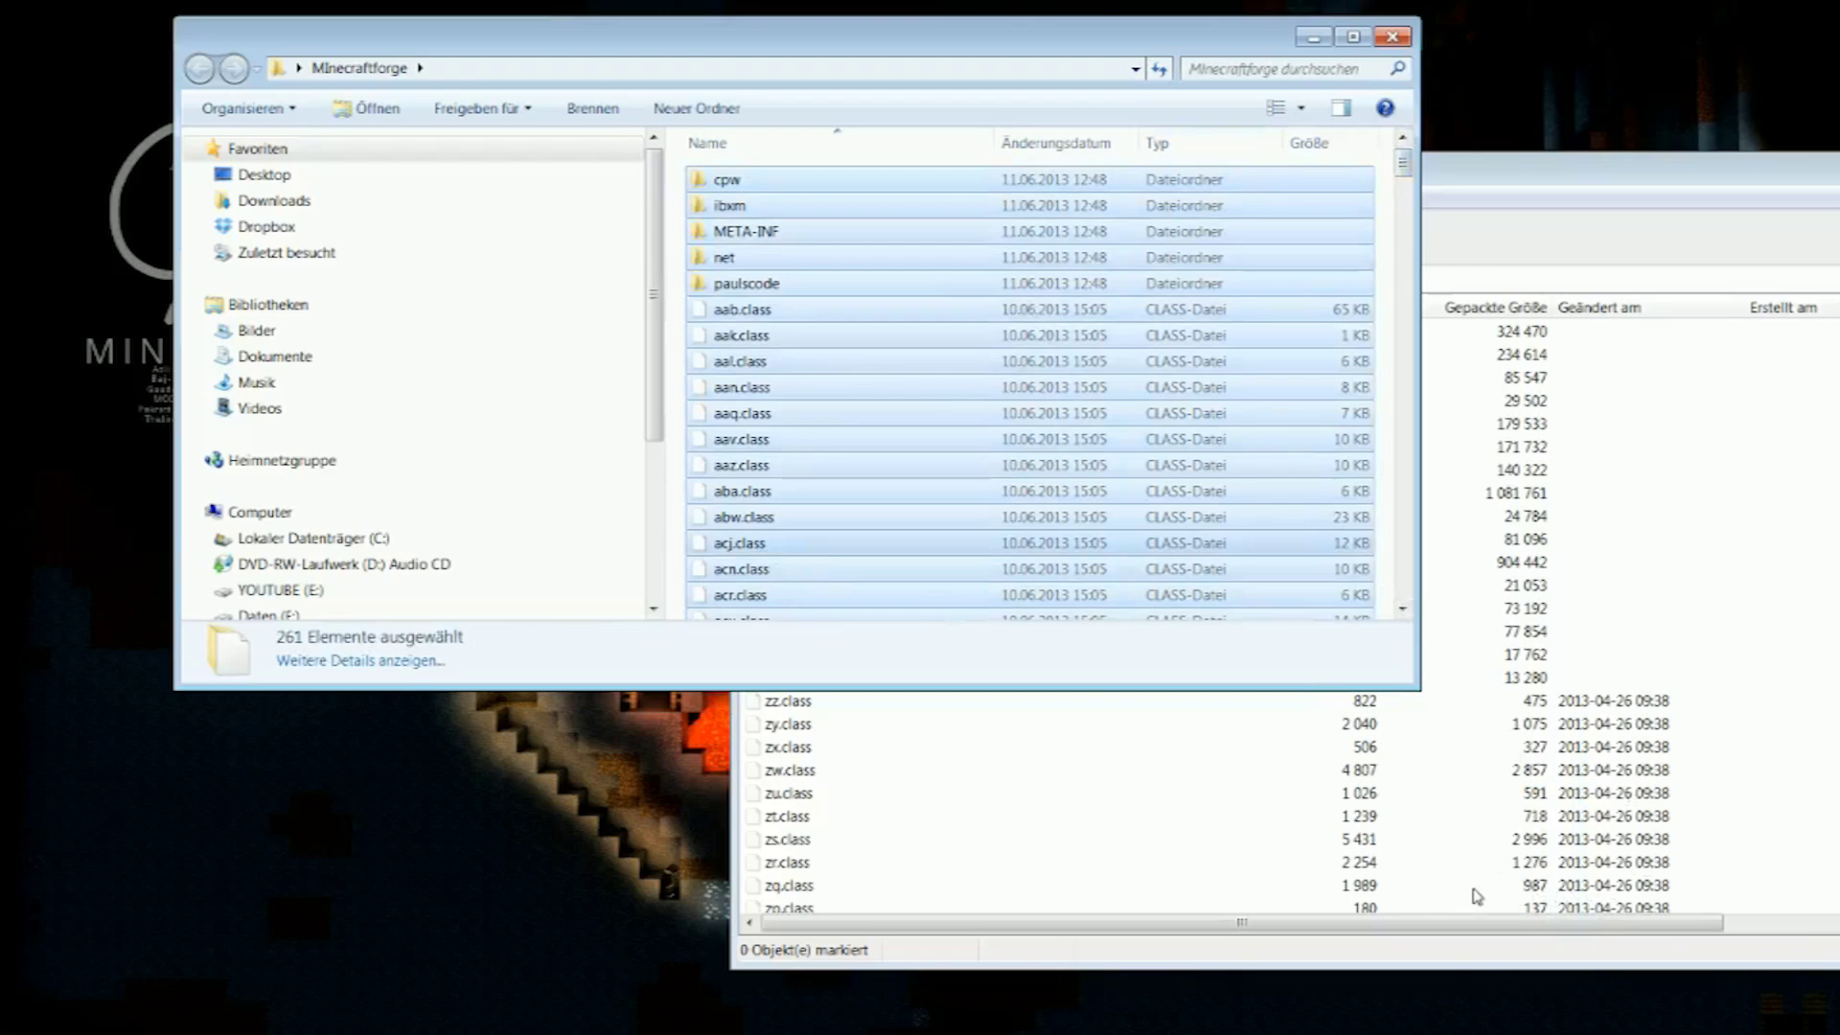
left_click(1500, 186)
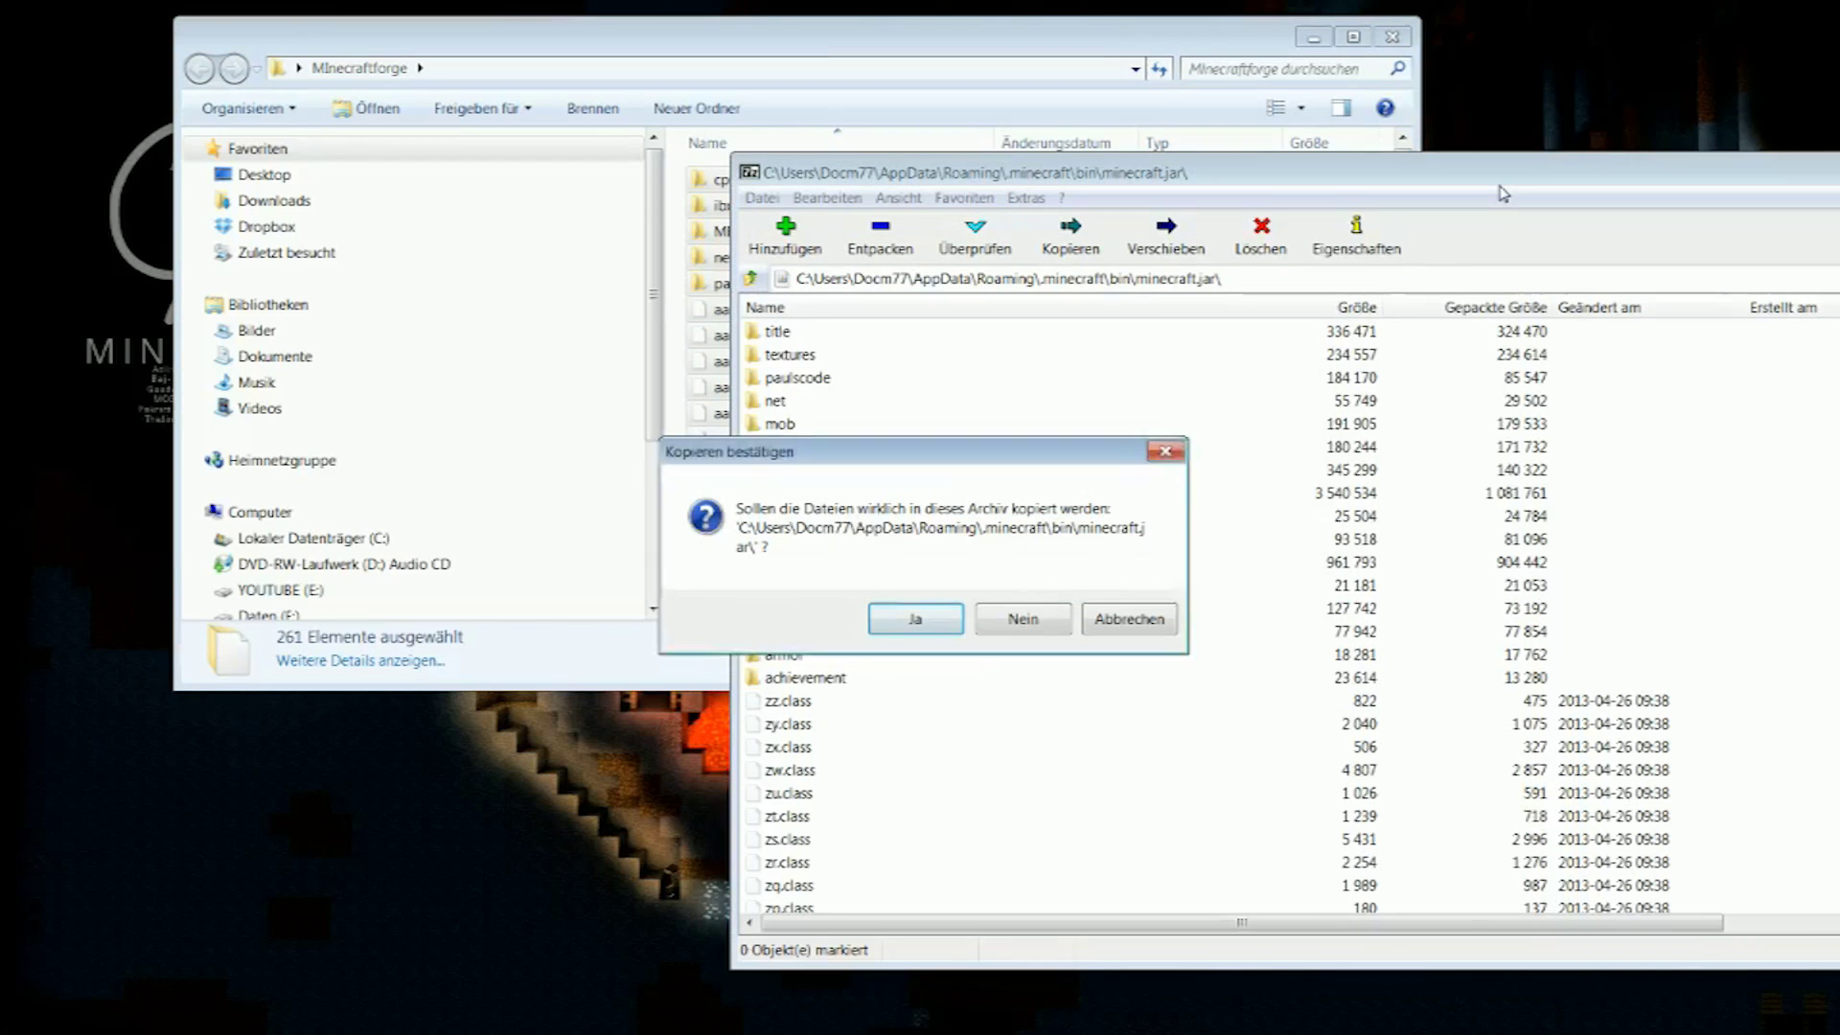
Step: Confirm copying the Forge files into minecraft.jar
left_click(920, 621)
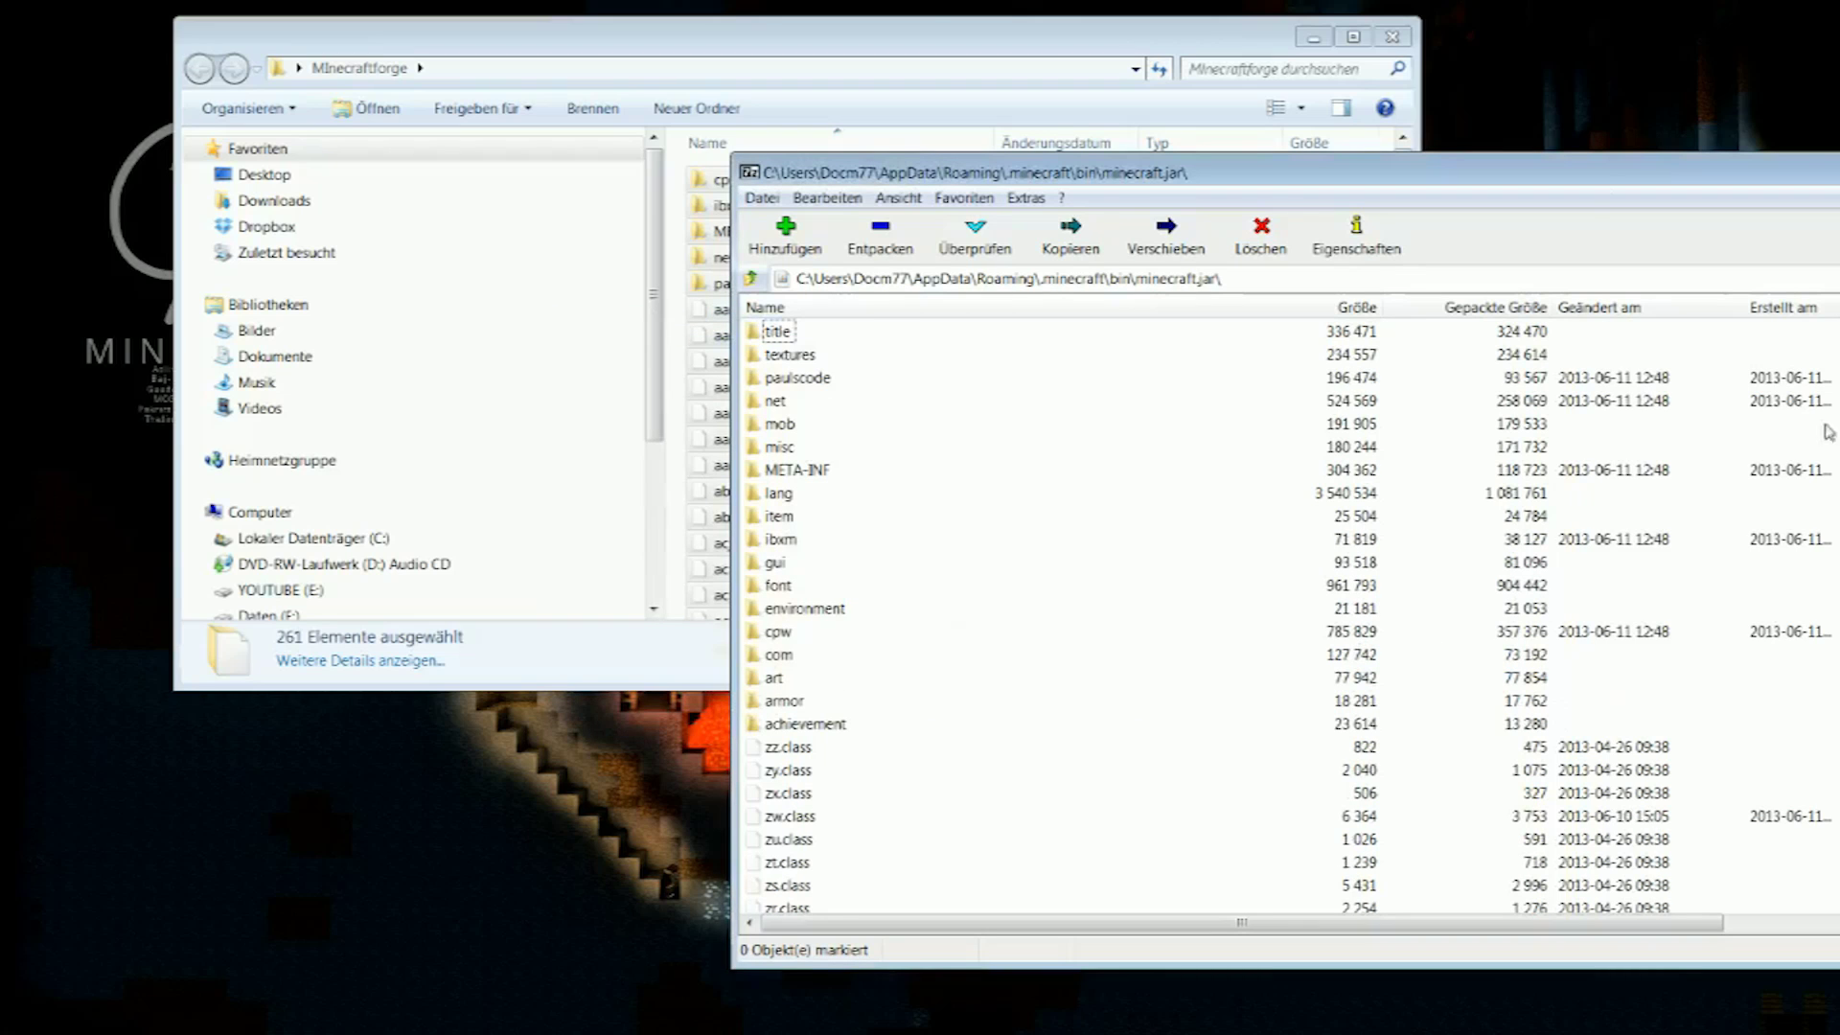
left_click_drag(1303, 173, 799, 108)
scroll(721, 469, "down", 15)
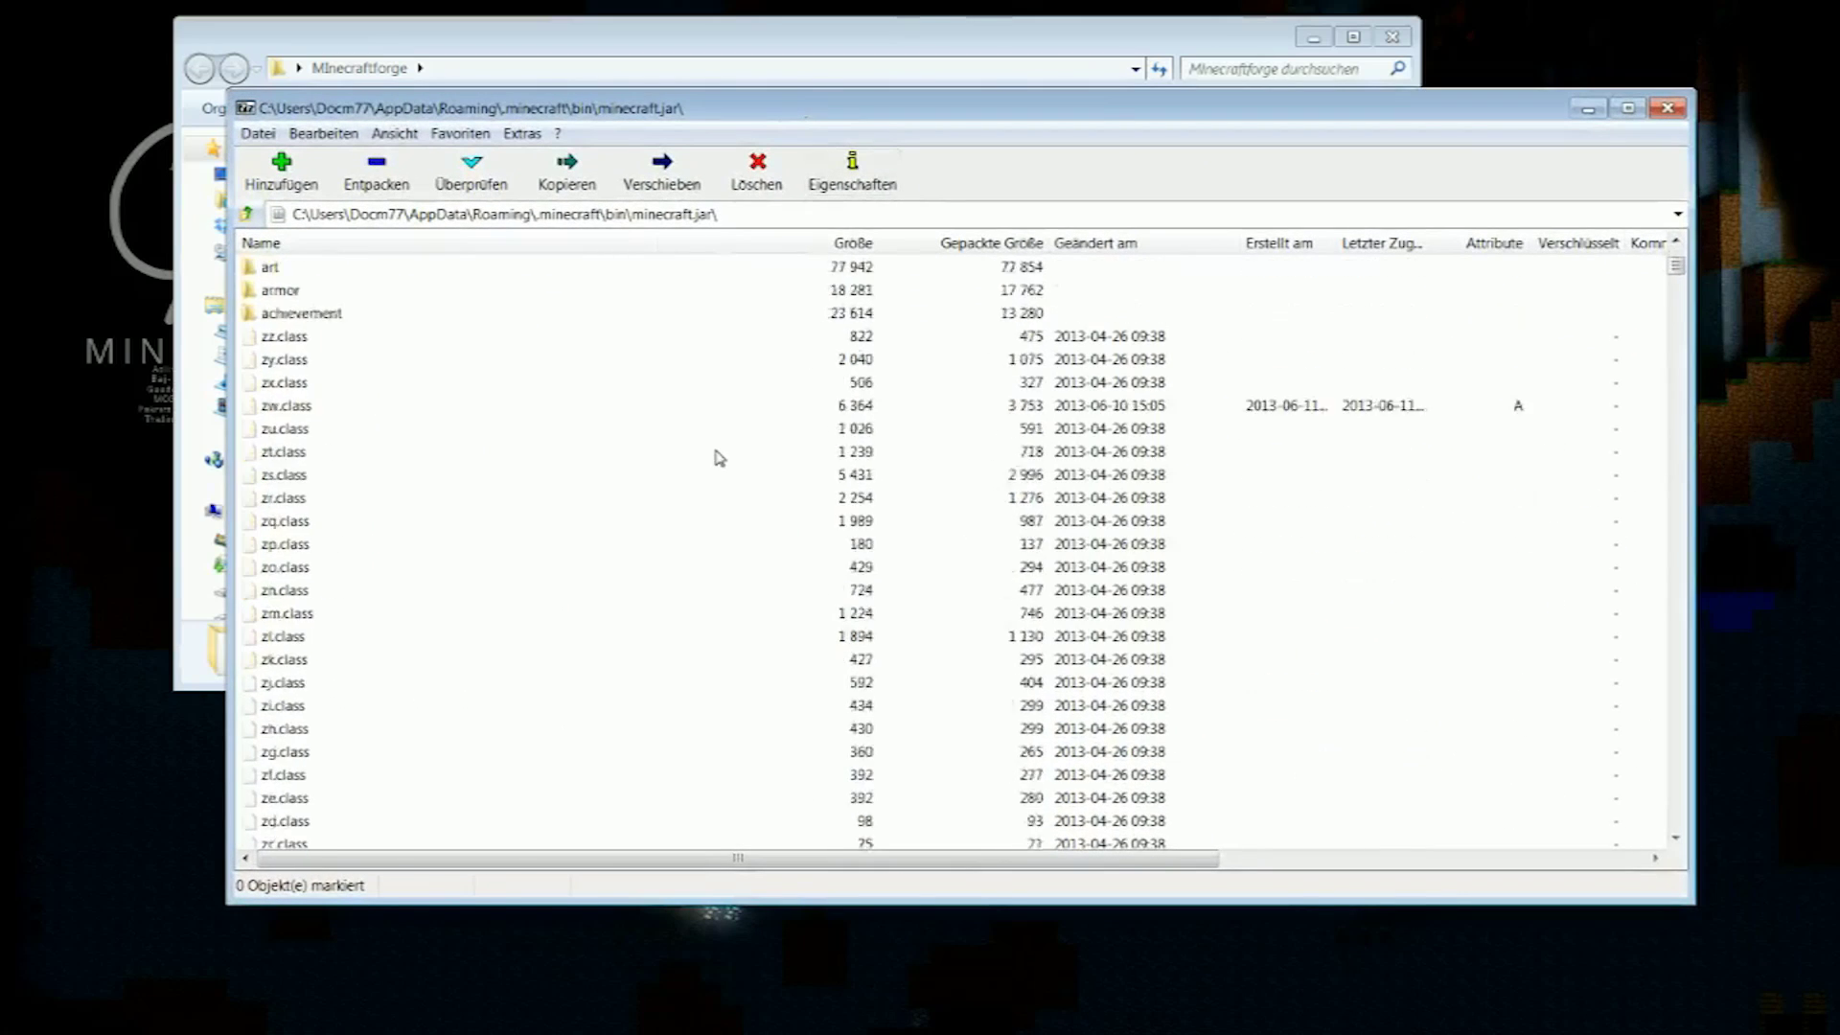
scroll(721, 491, "up", 20)
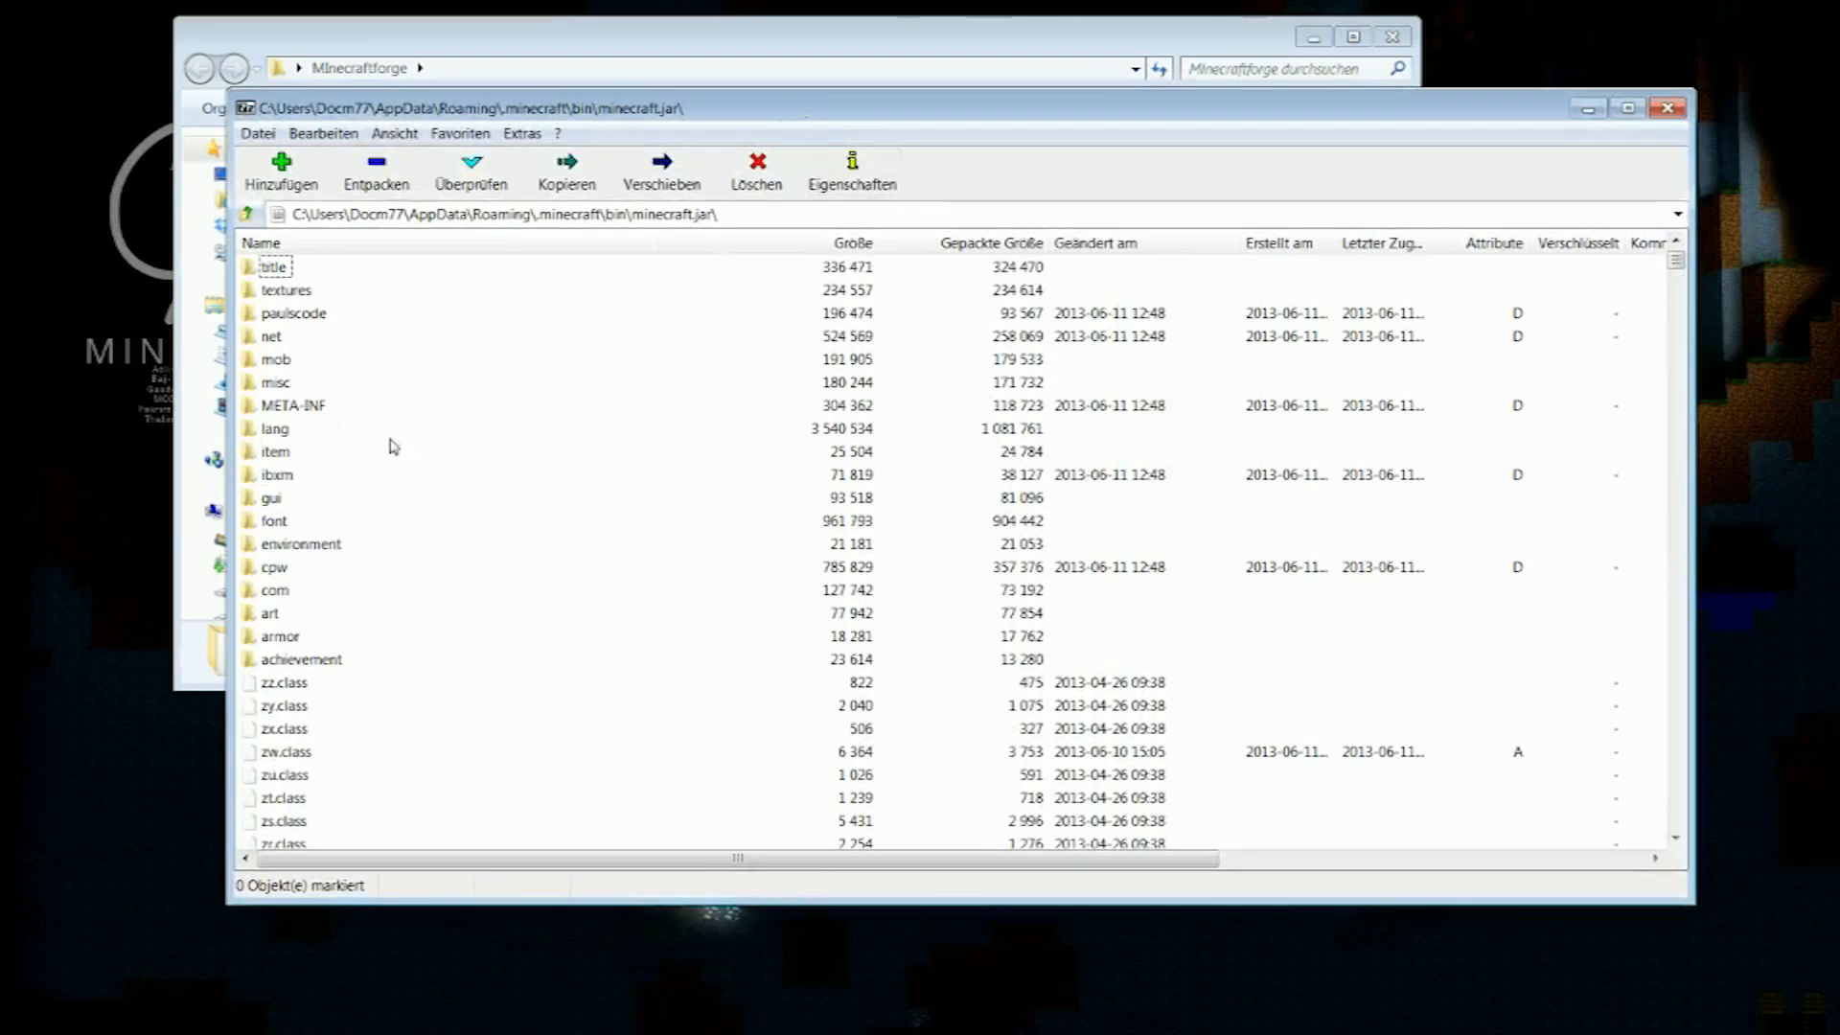
Step: Delete META-INF from minecraft.jar, close 7-Zip and minimize the Minecraftforge window
left_click(268, 408)
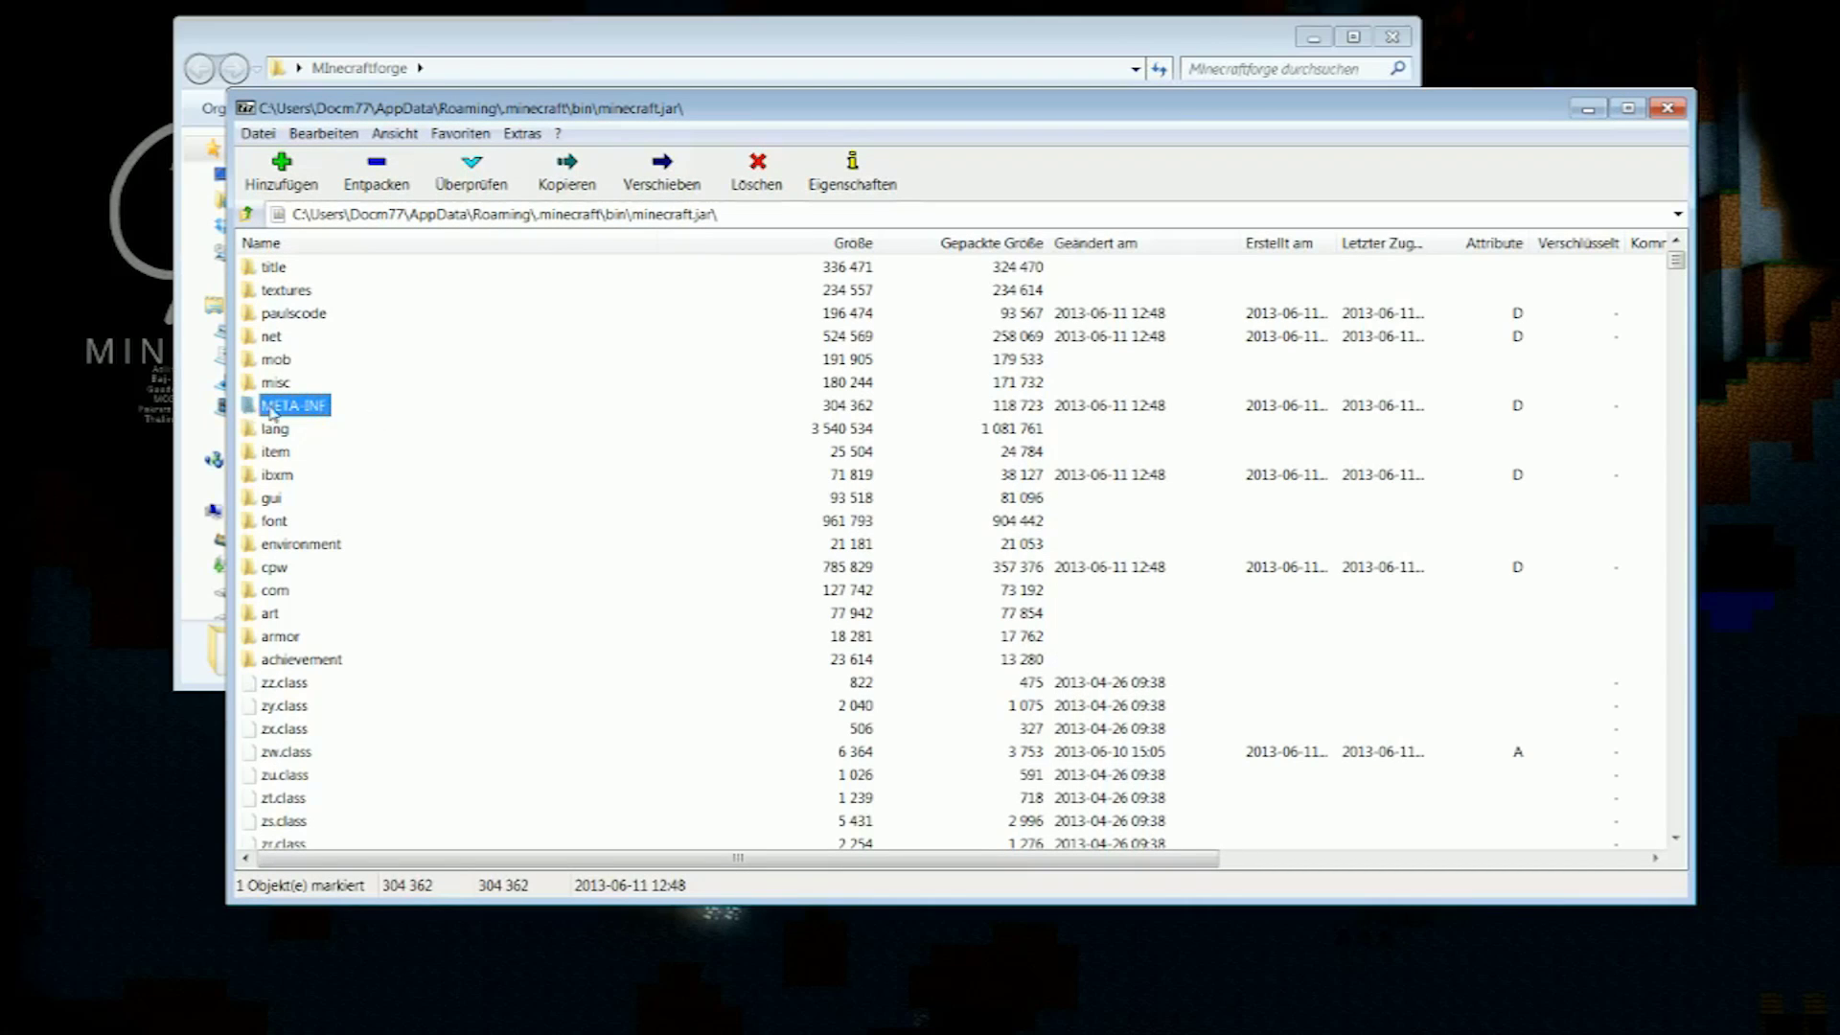
key("Delete")
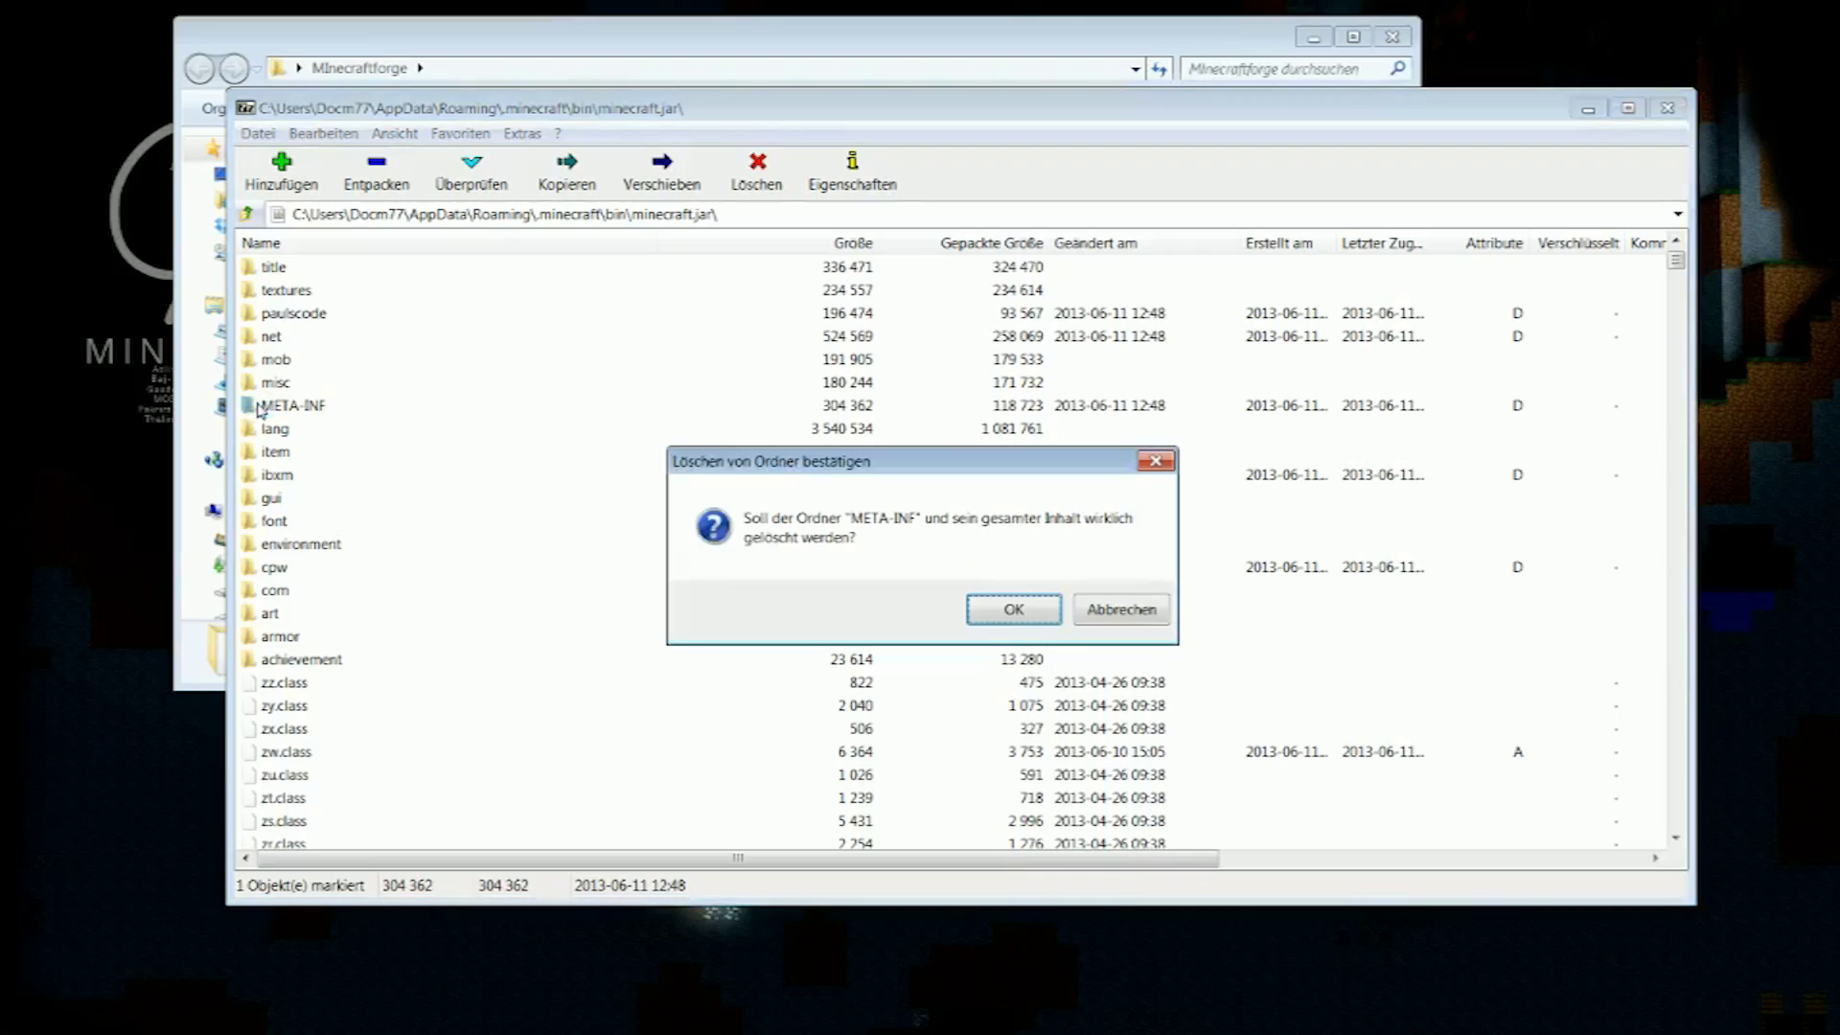
left_click(1018, 614)
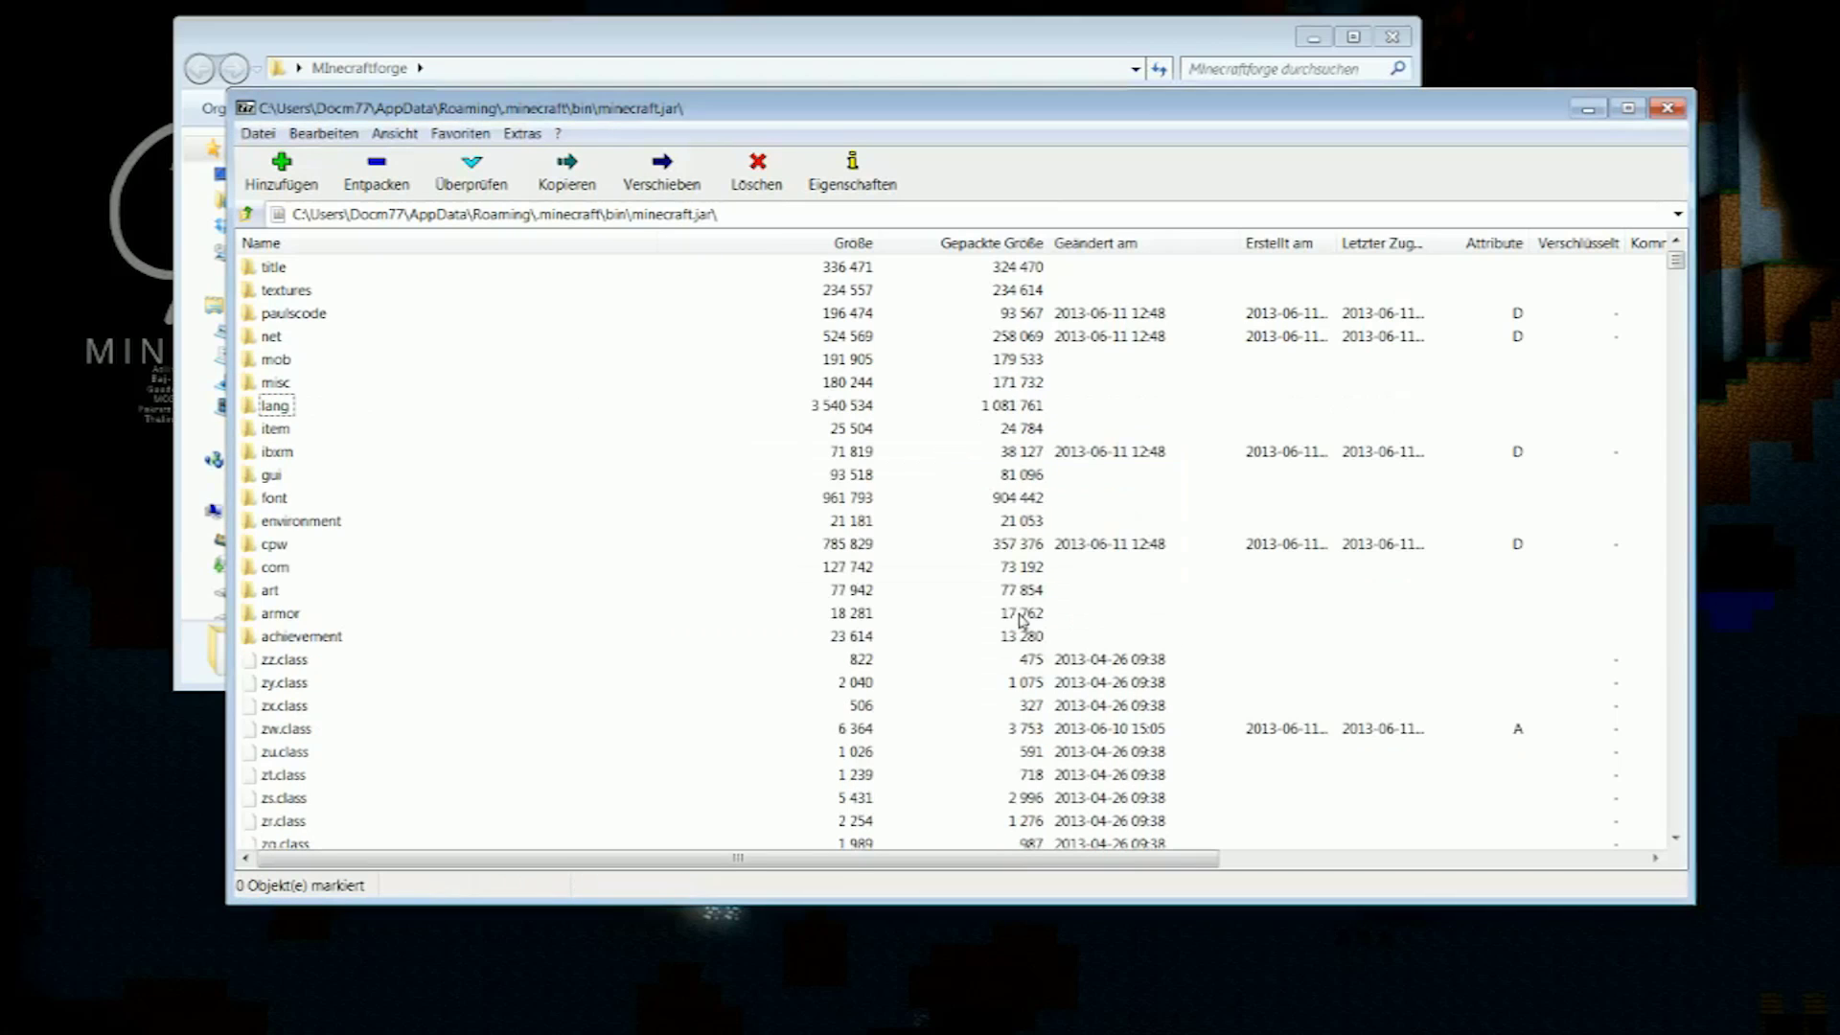
left_click(1669, 110)
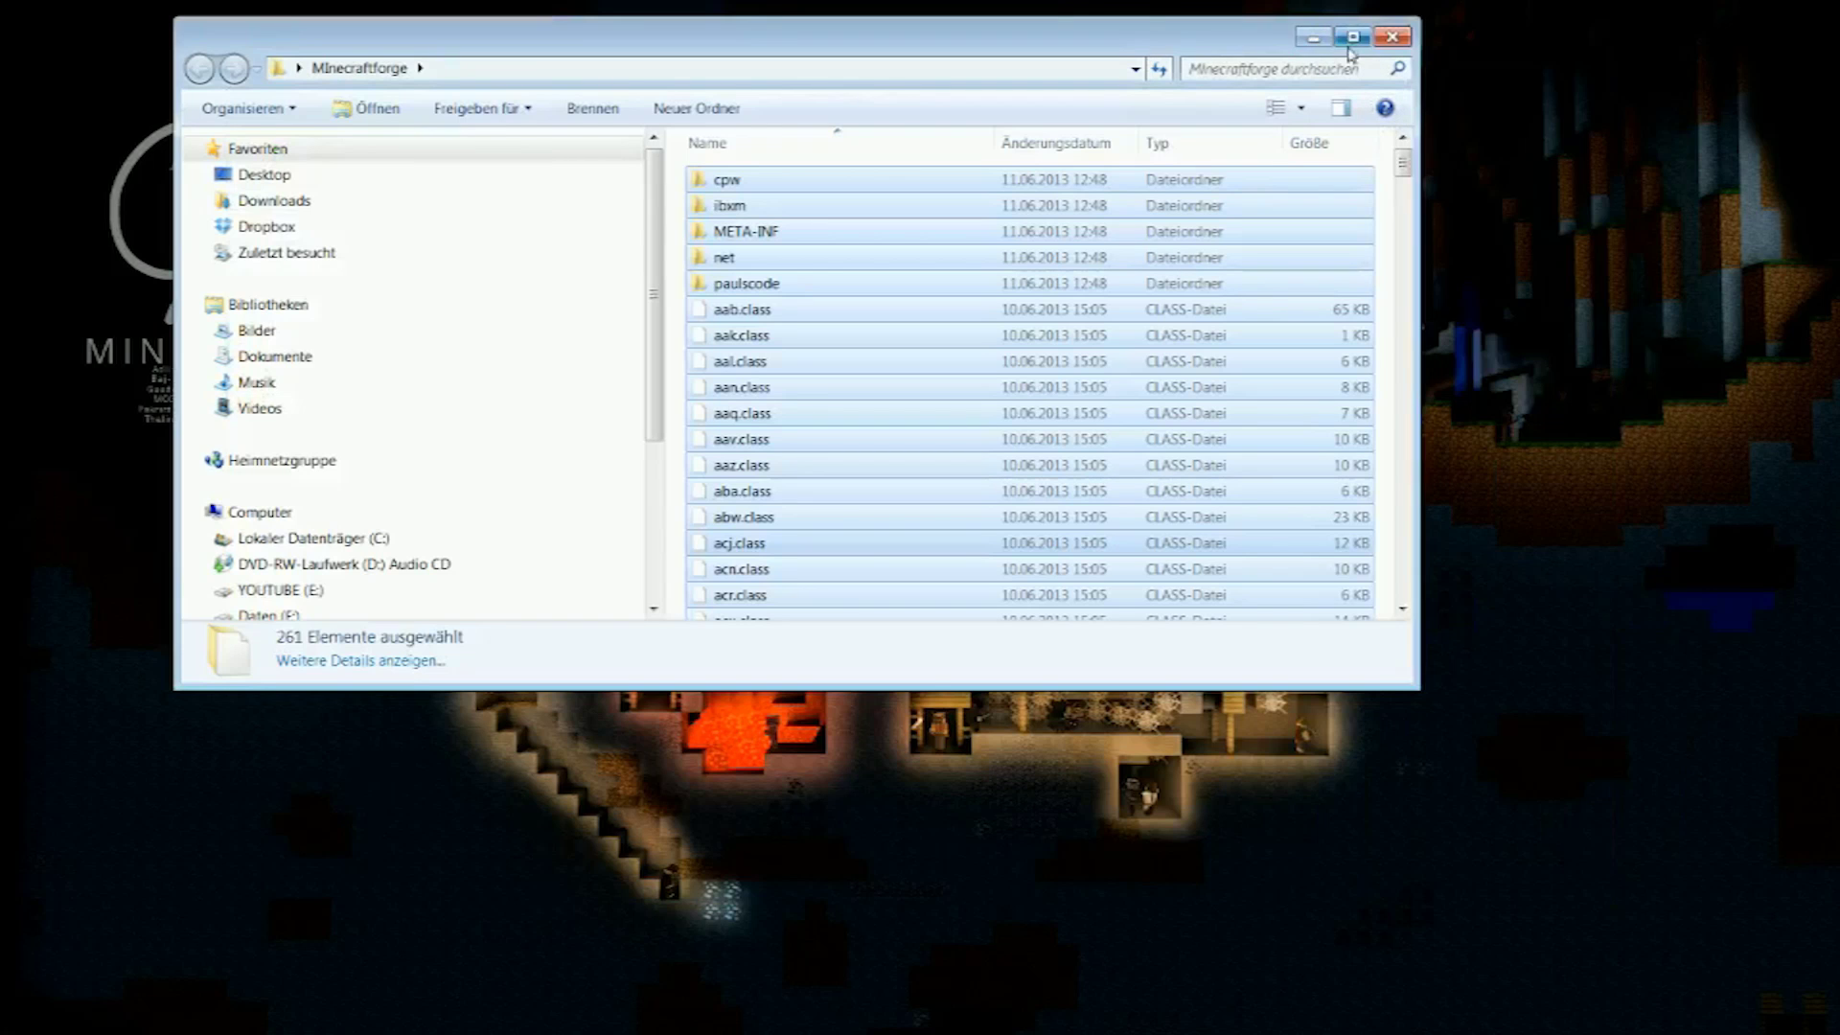
left_click(1315, 38)
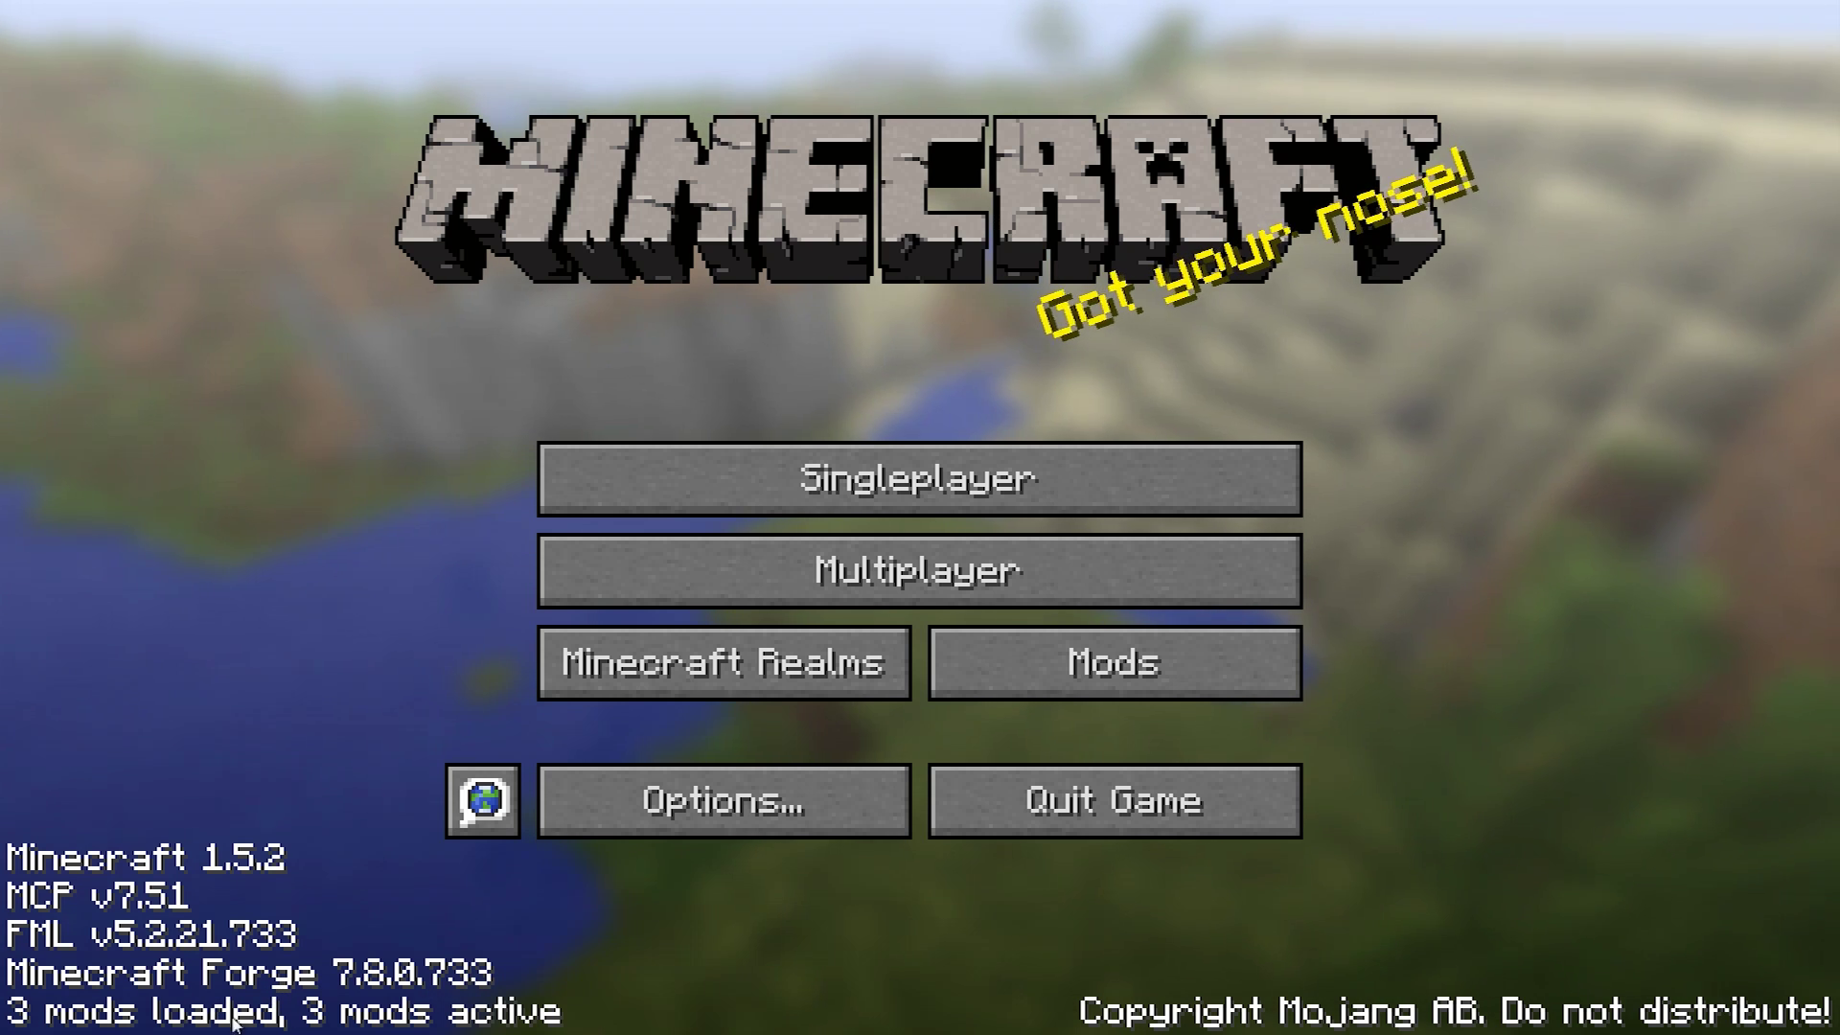
Step: View the Mod List showing Forge 7.8.0.733's three mods, then return to the main menu
left_click(1159, 665)
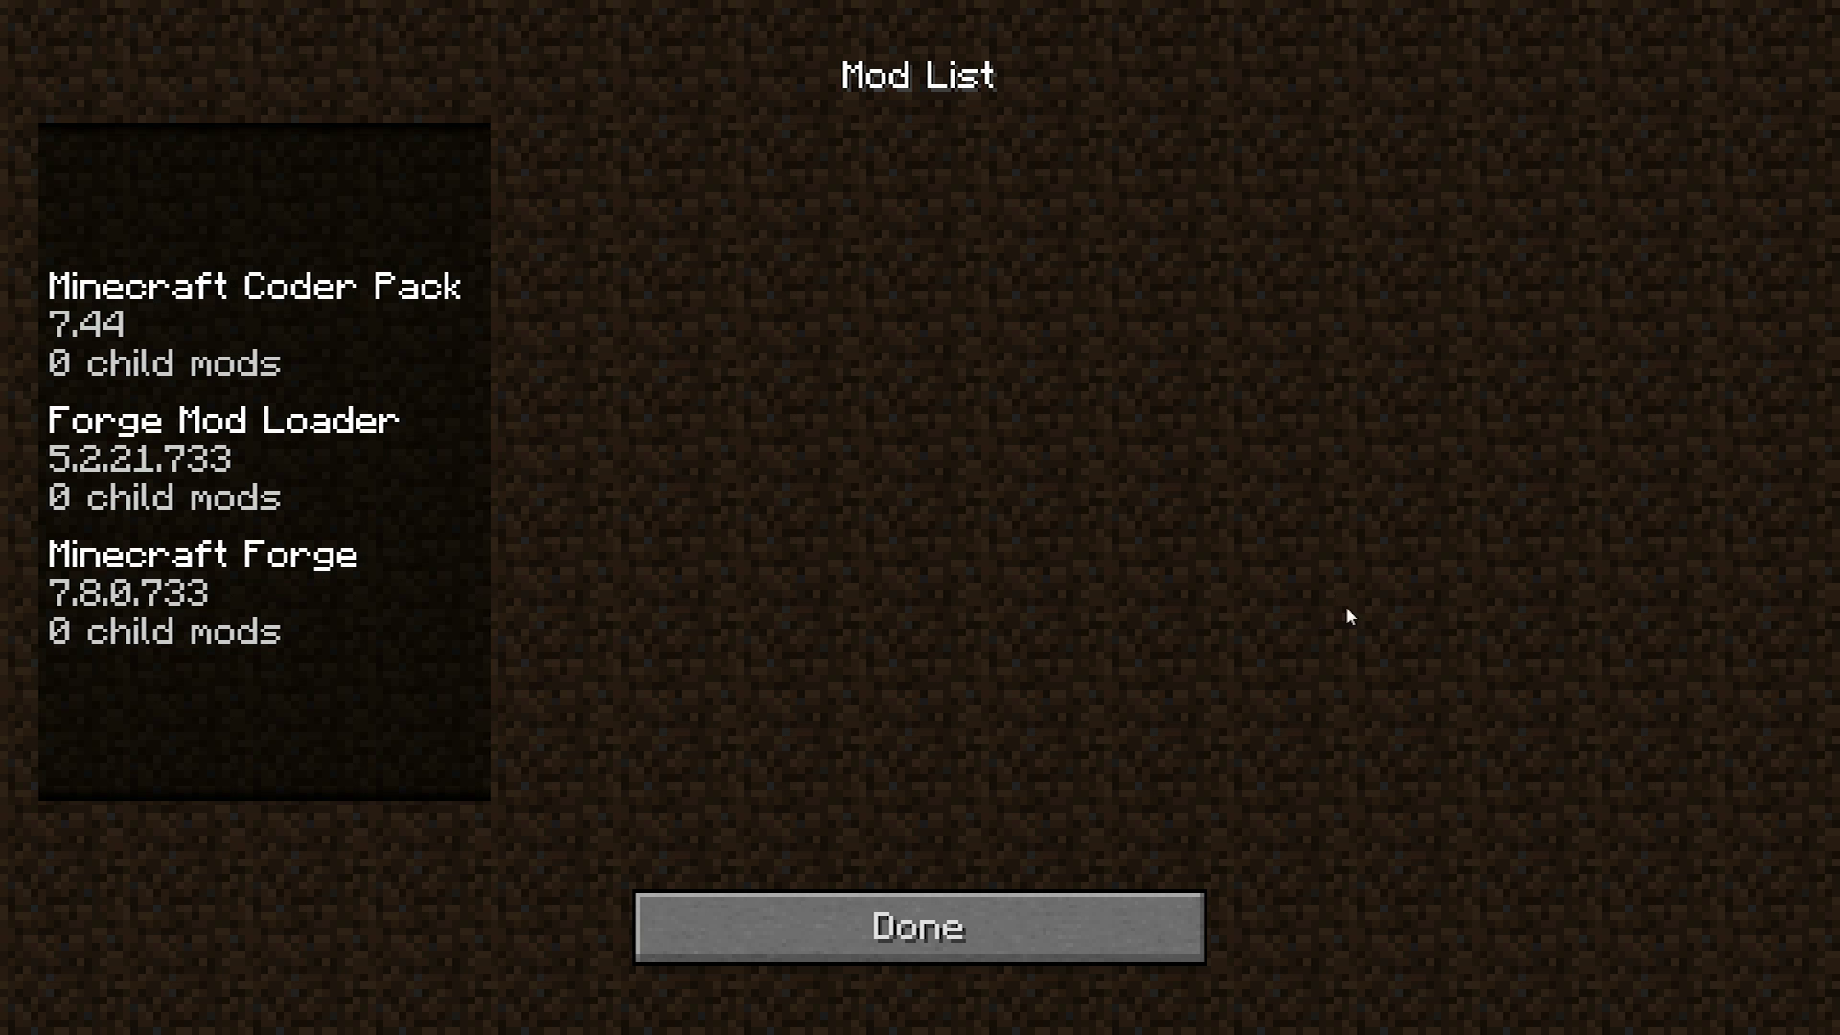
left_click(993, 908)
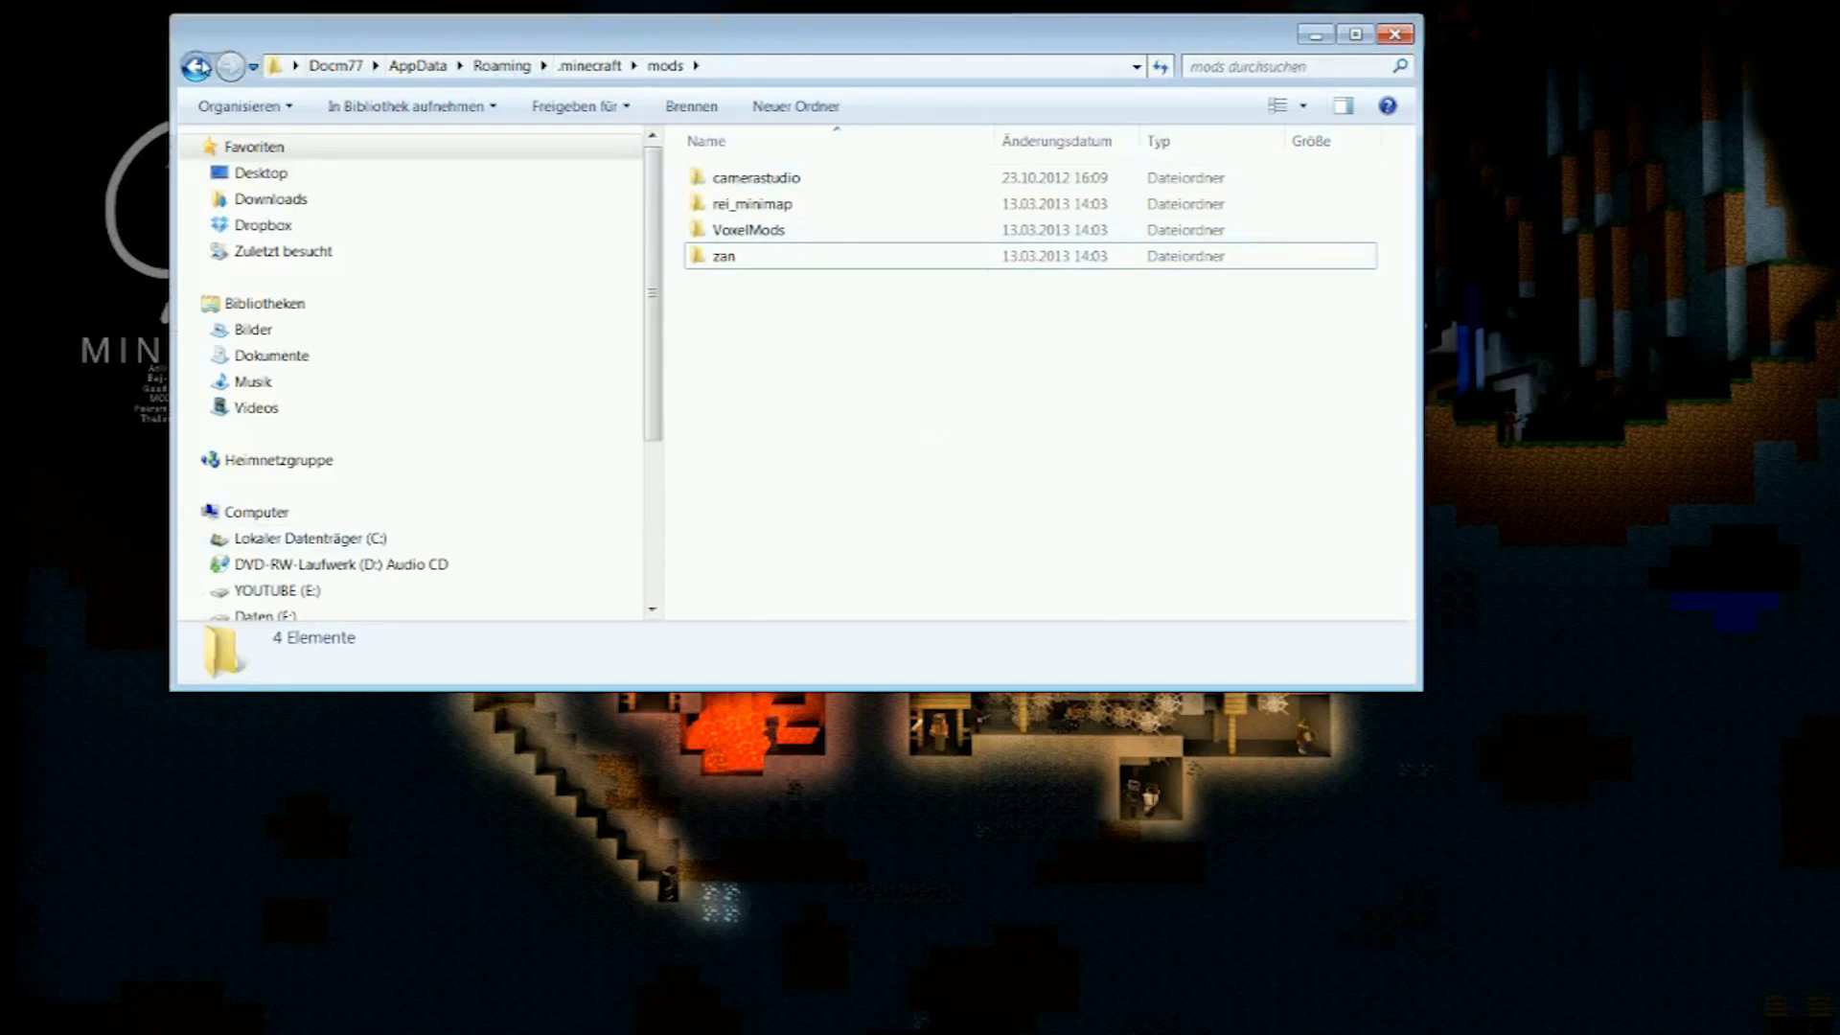
Step: Drop the UgoCraft_Client_MC1.5.2-2.0.0 archive into .minecraft\mods and close the window
left_click(198, 67)
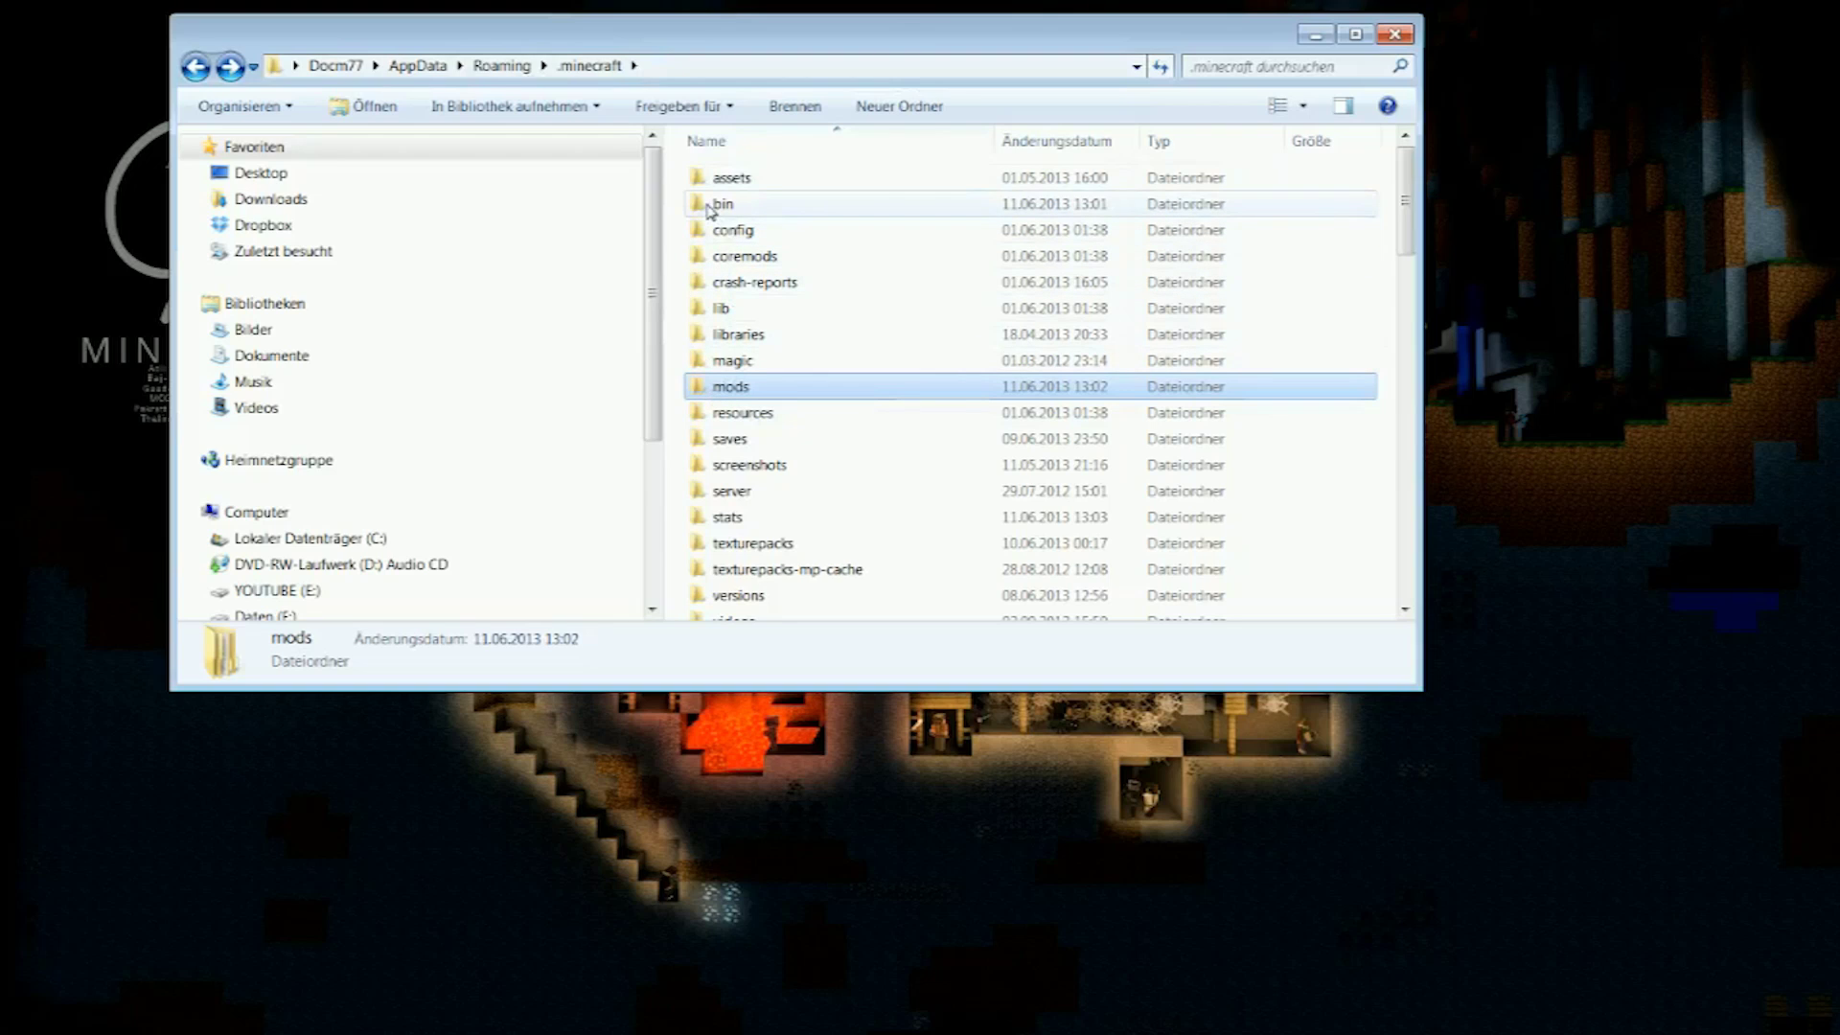
double_click(702, 388)
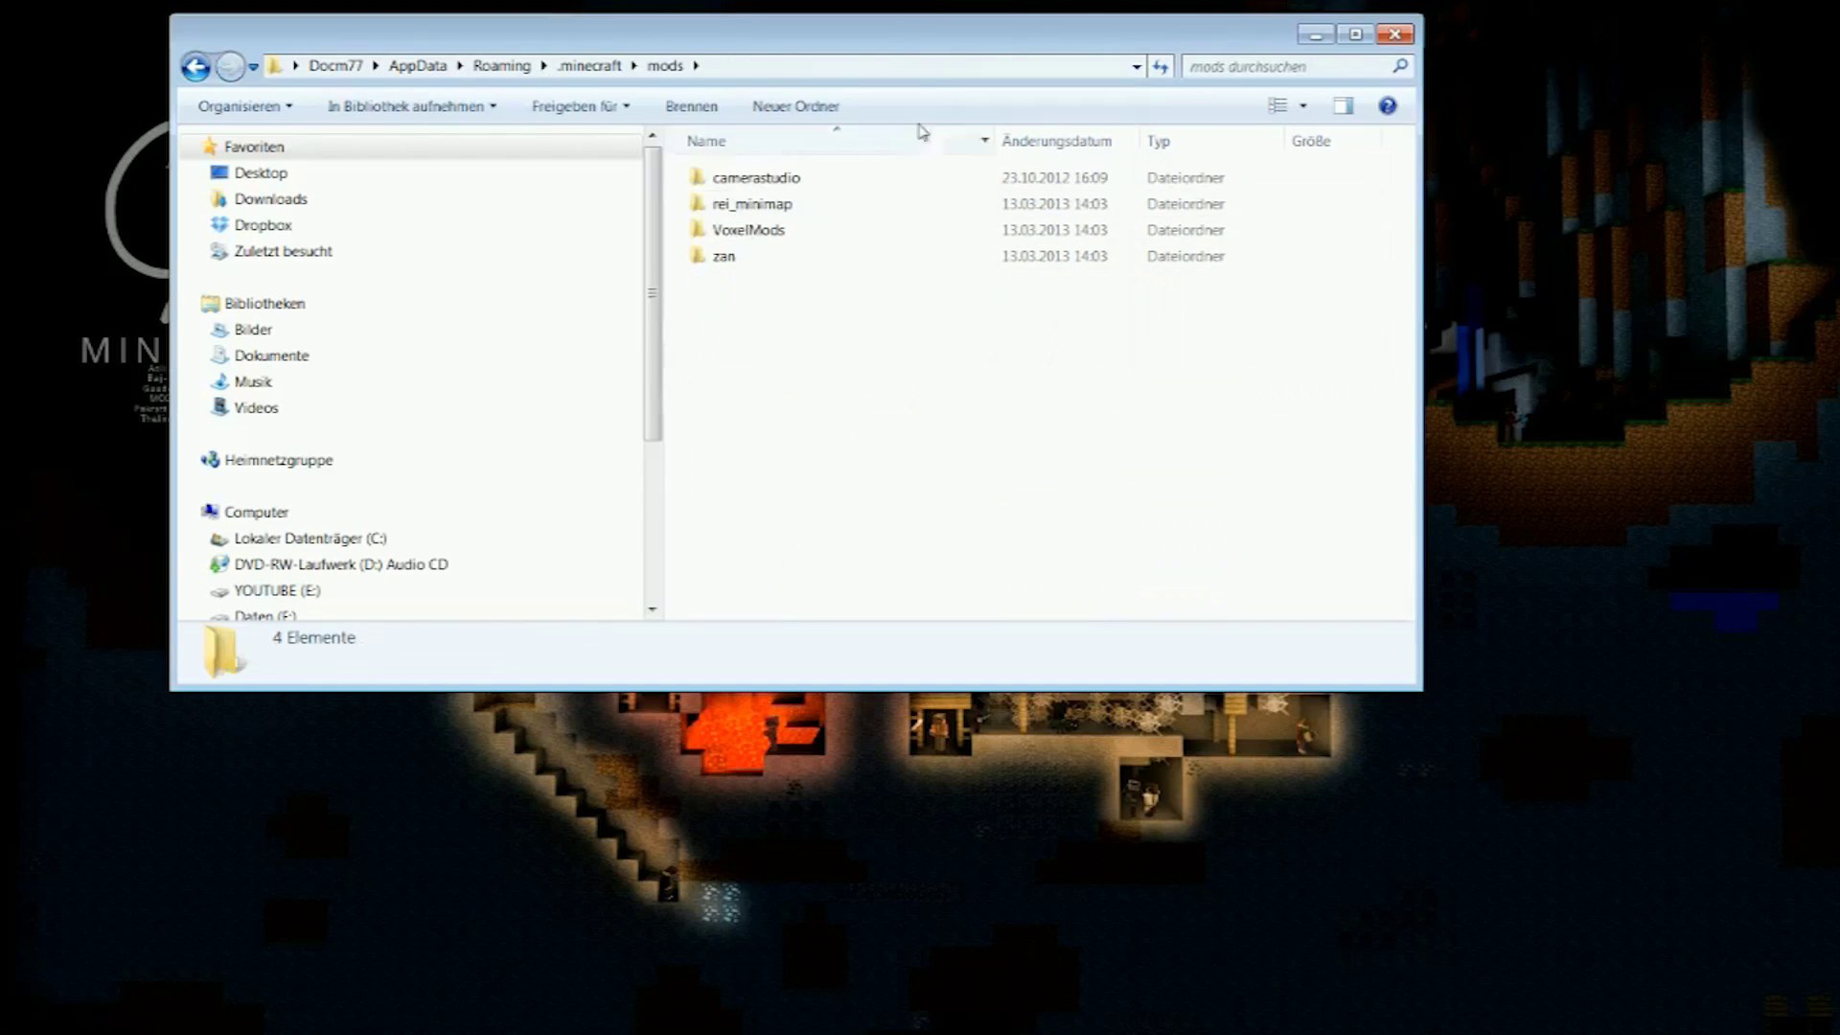
left_click_drag(902, 41, 909, 457)
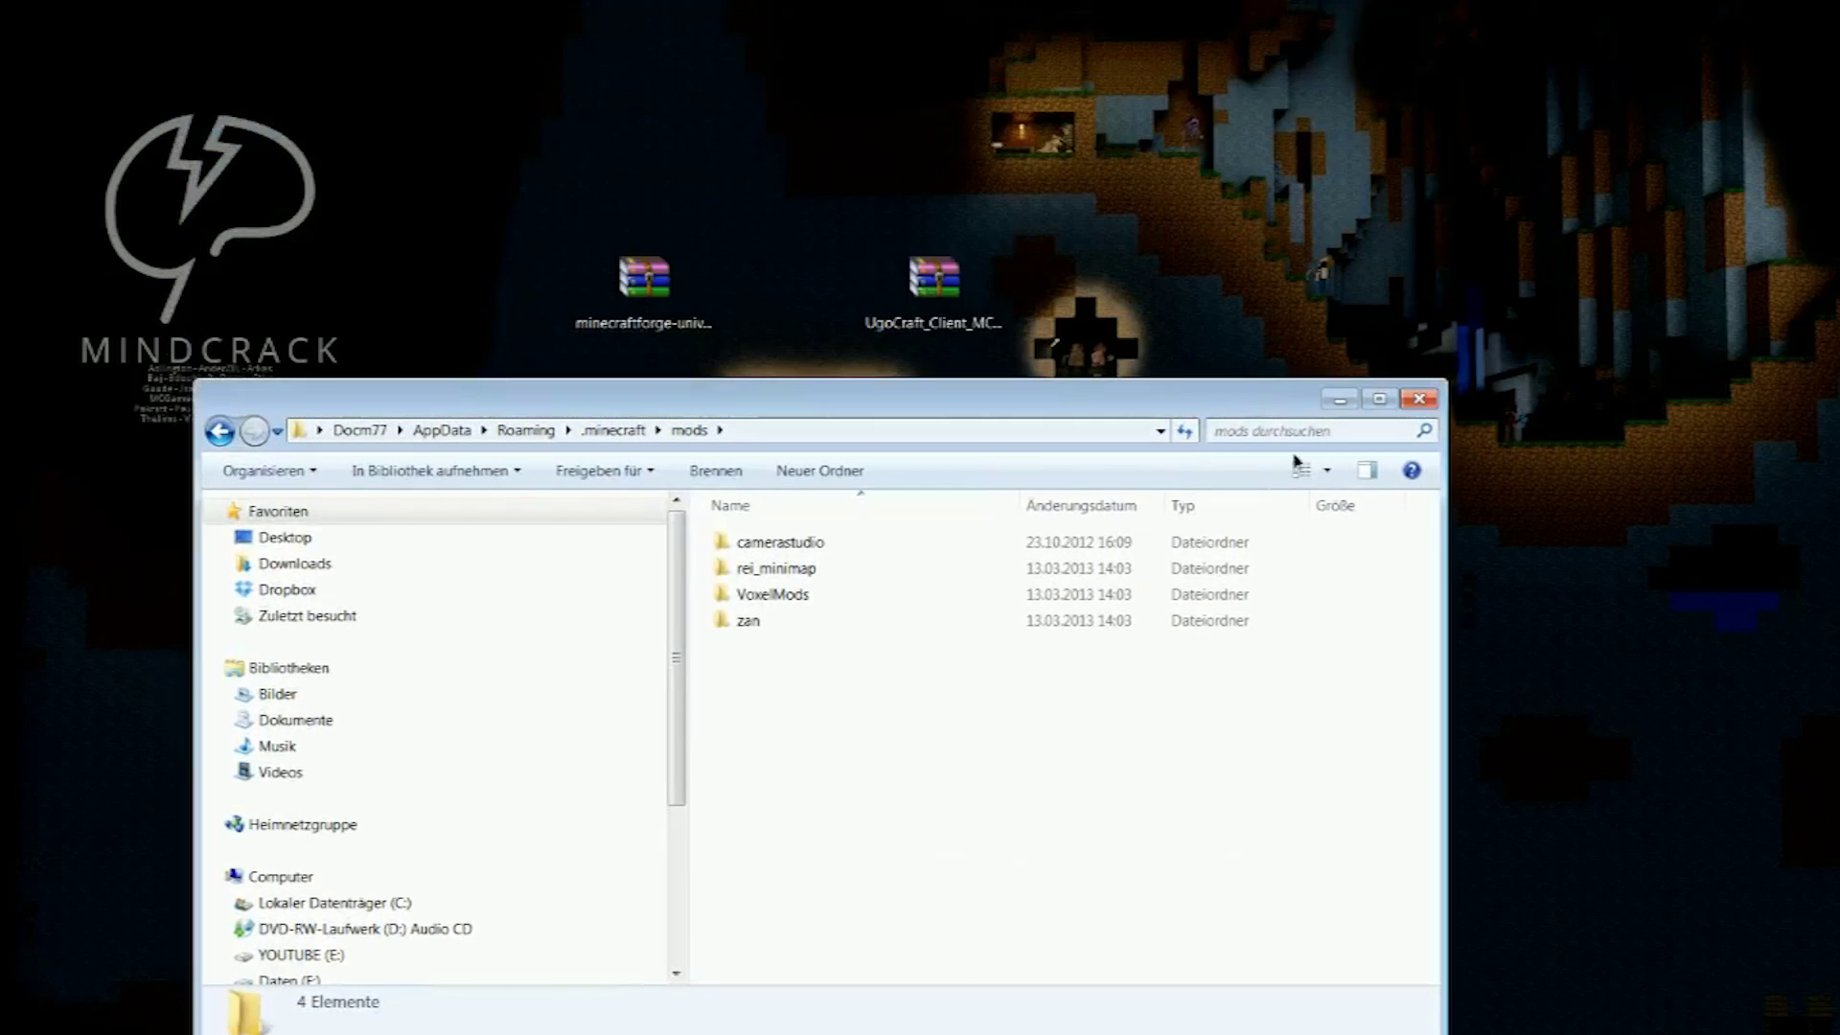
left_click_drag(911, 717, 913, 718)
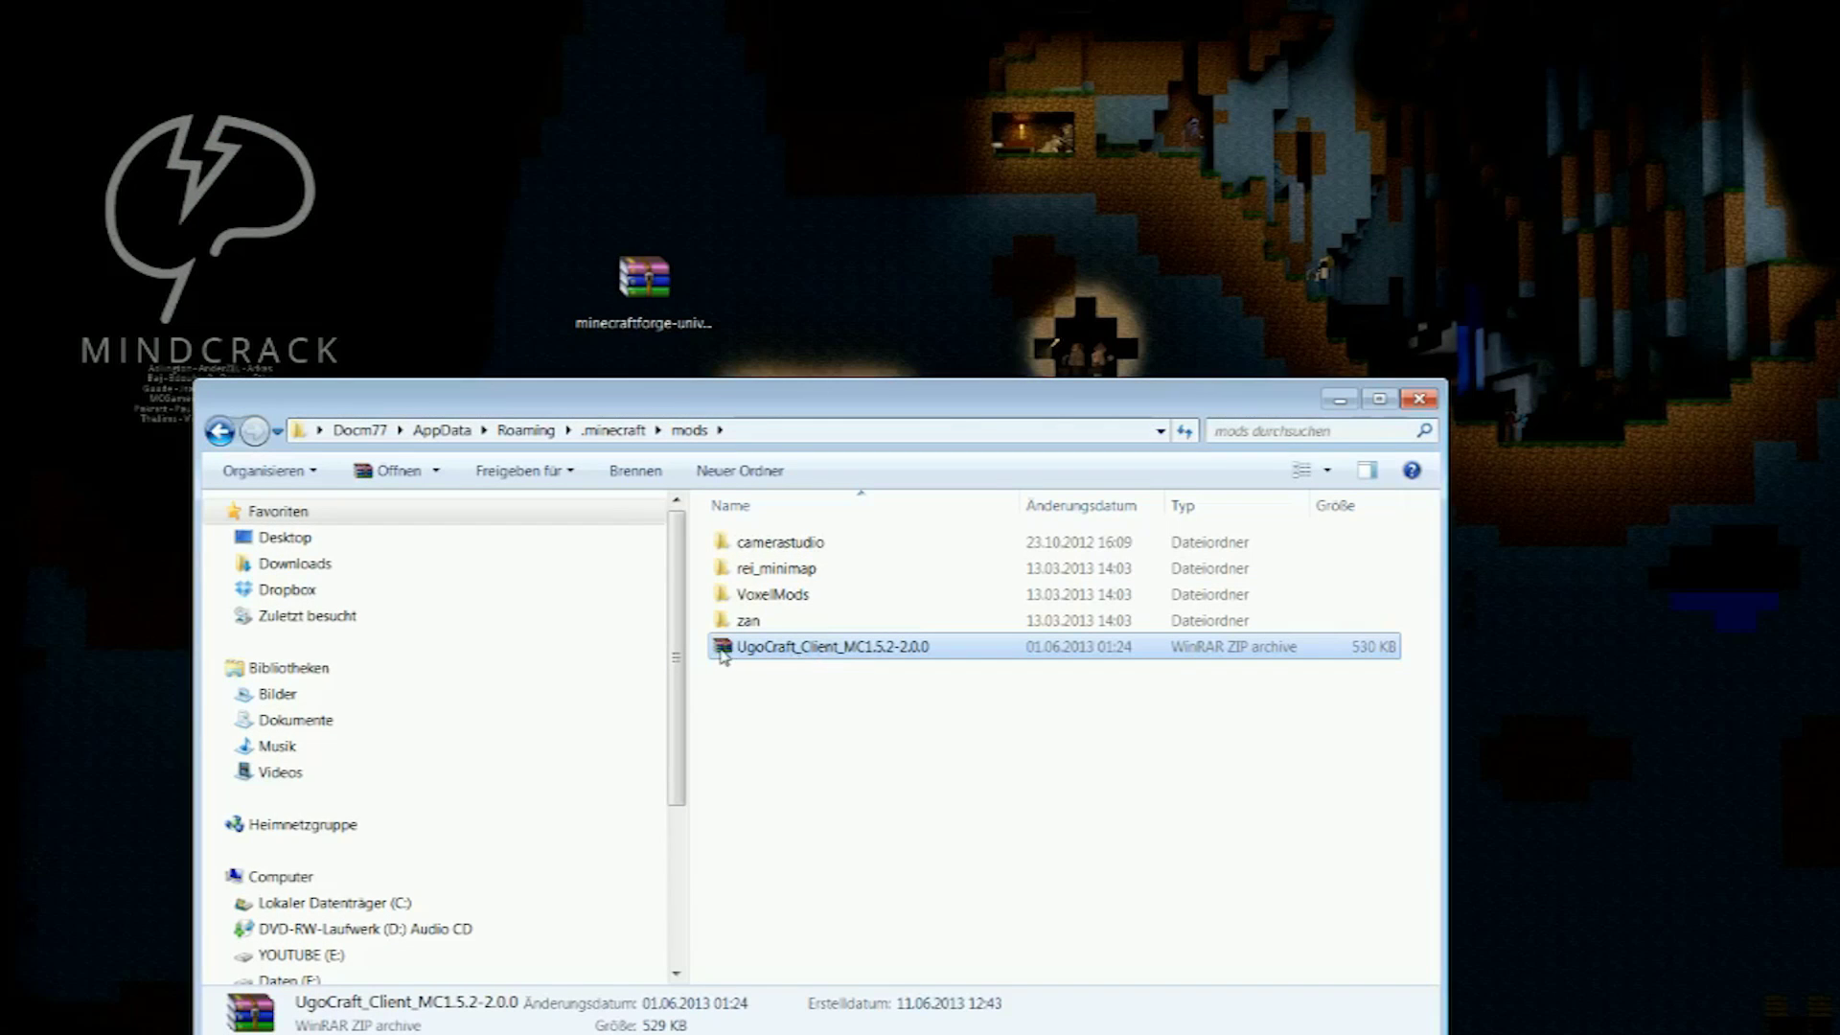
left_click(1432, 402)
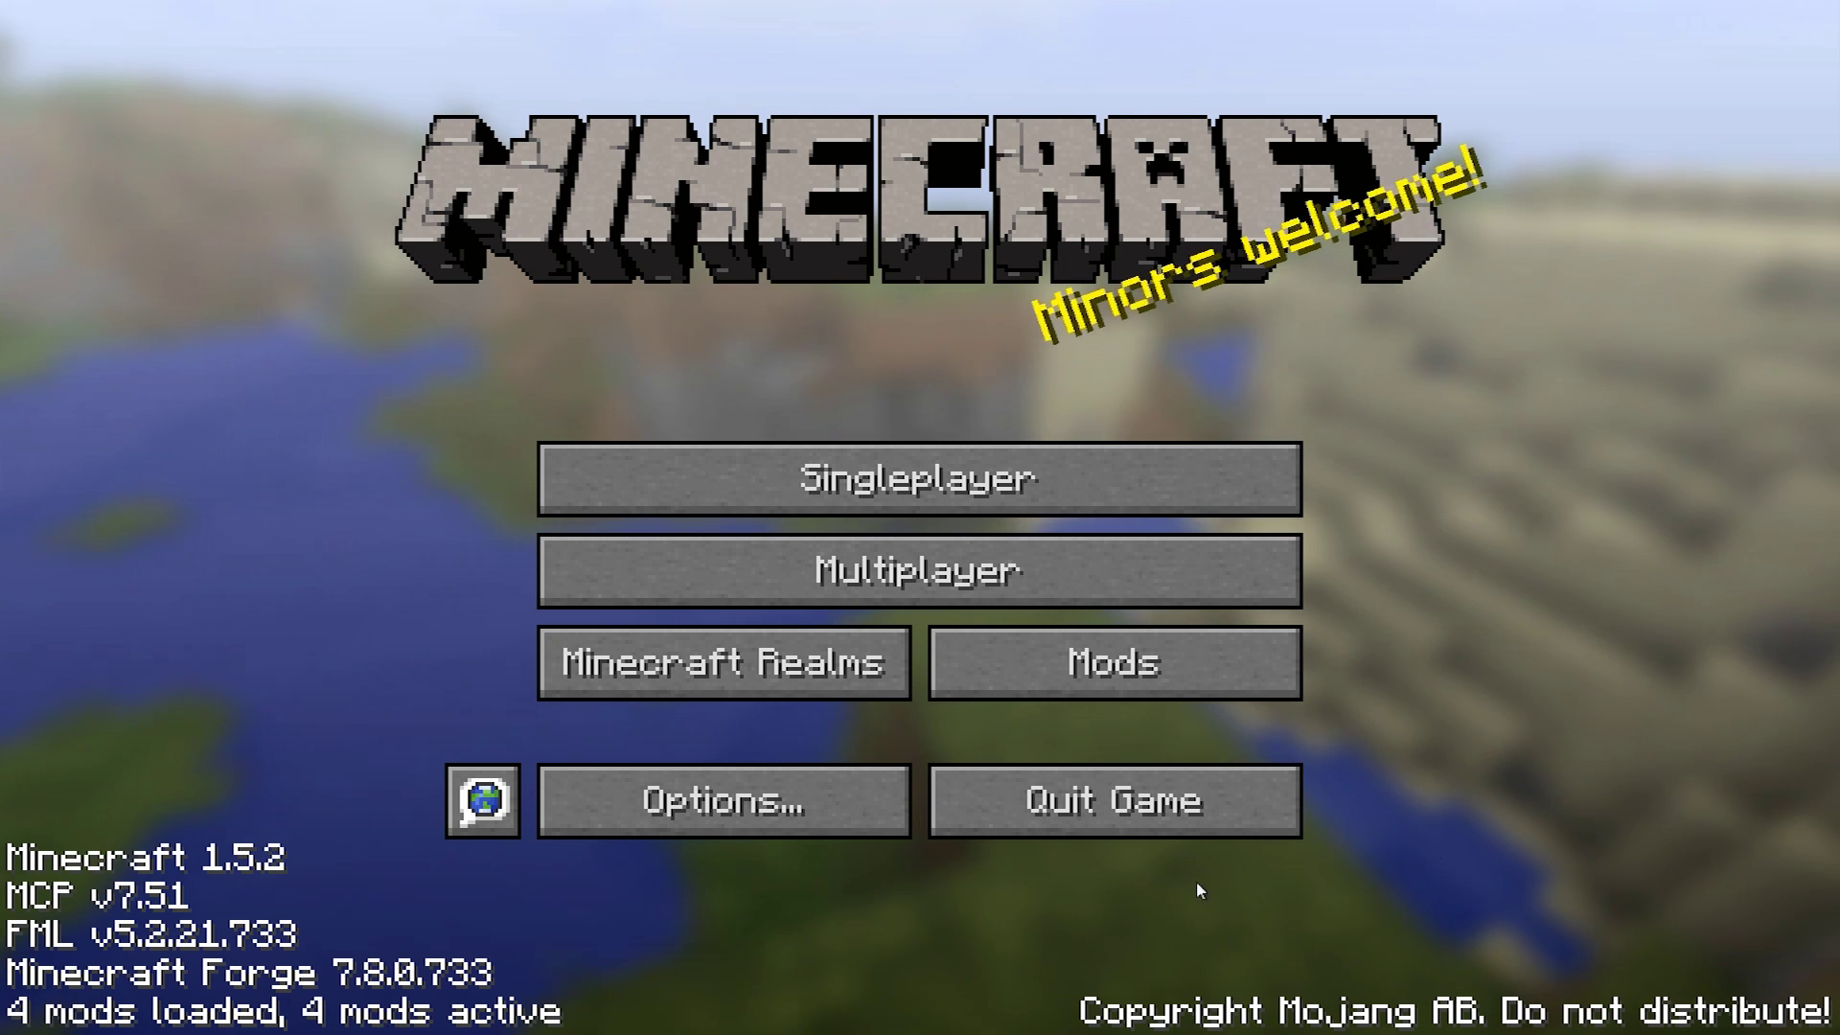
Step: Check that mod_UgoCraft MC1.5.2-2.0.0 is listed as Available in the Mod List
left_click(1209, 690)
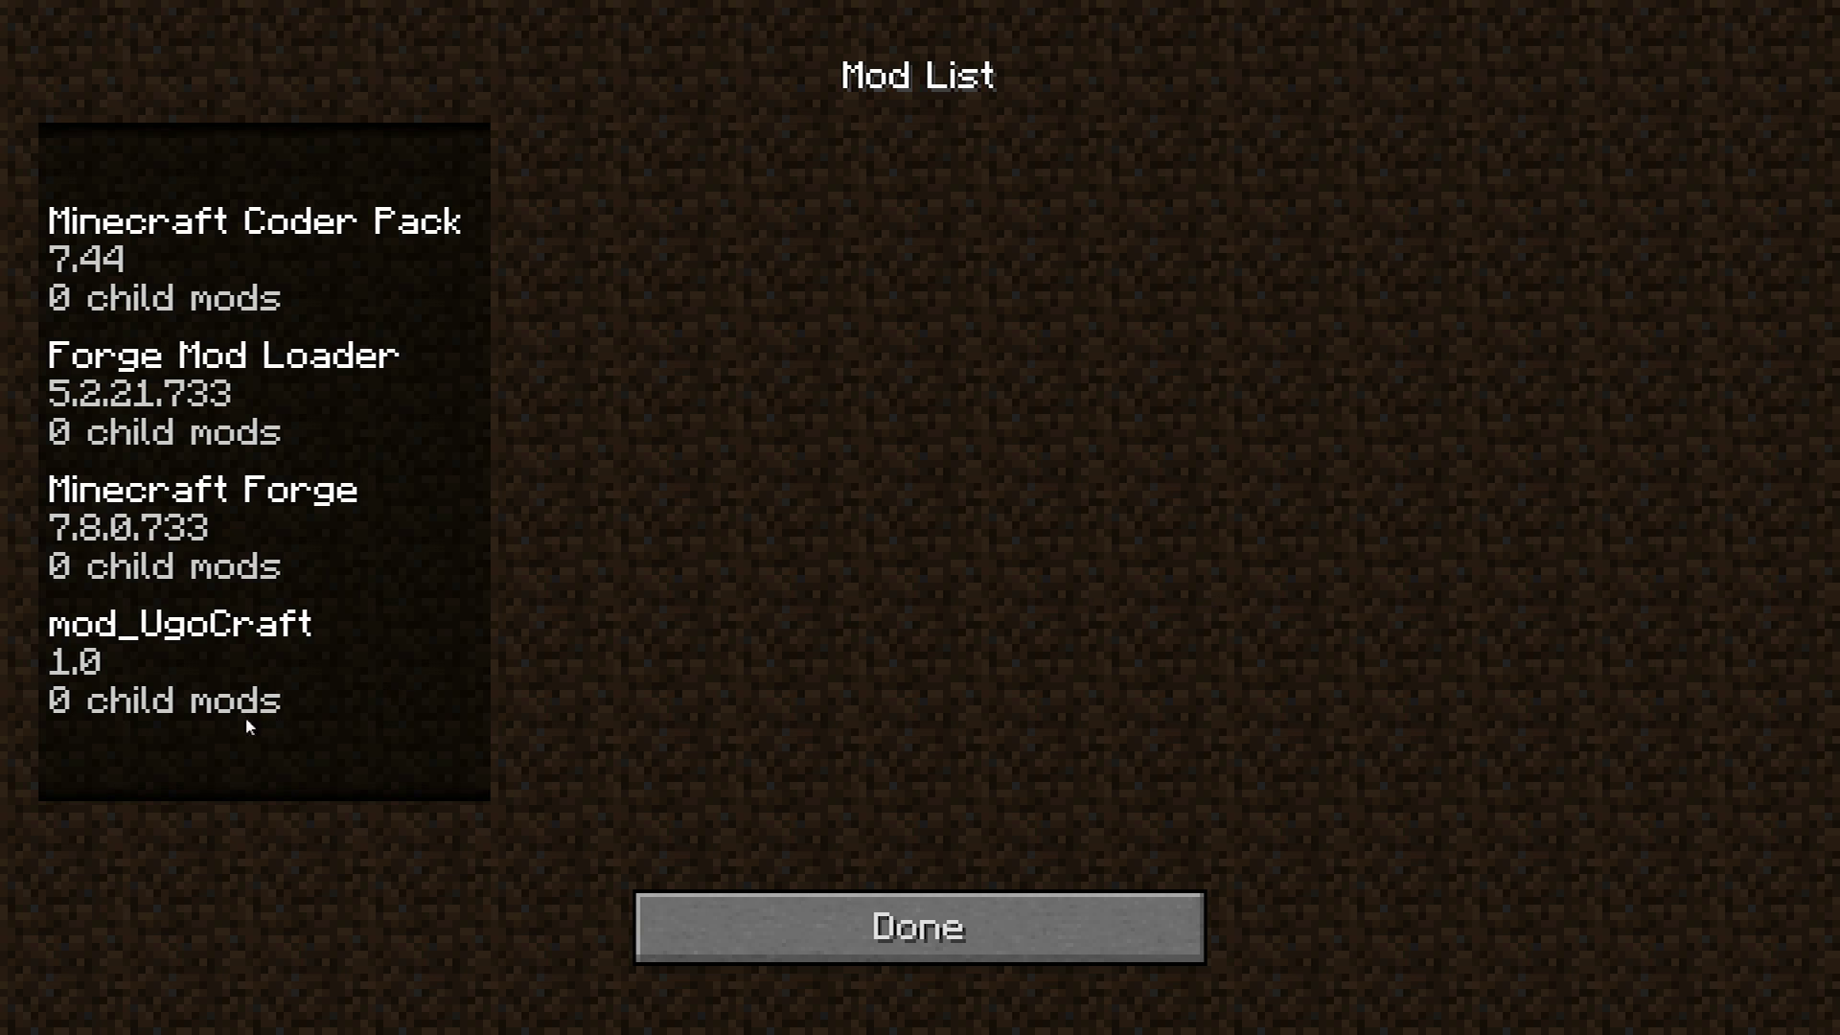
left_click(215, 655)
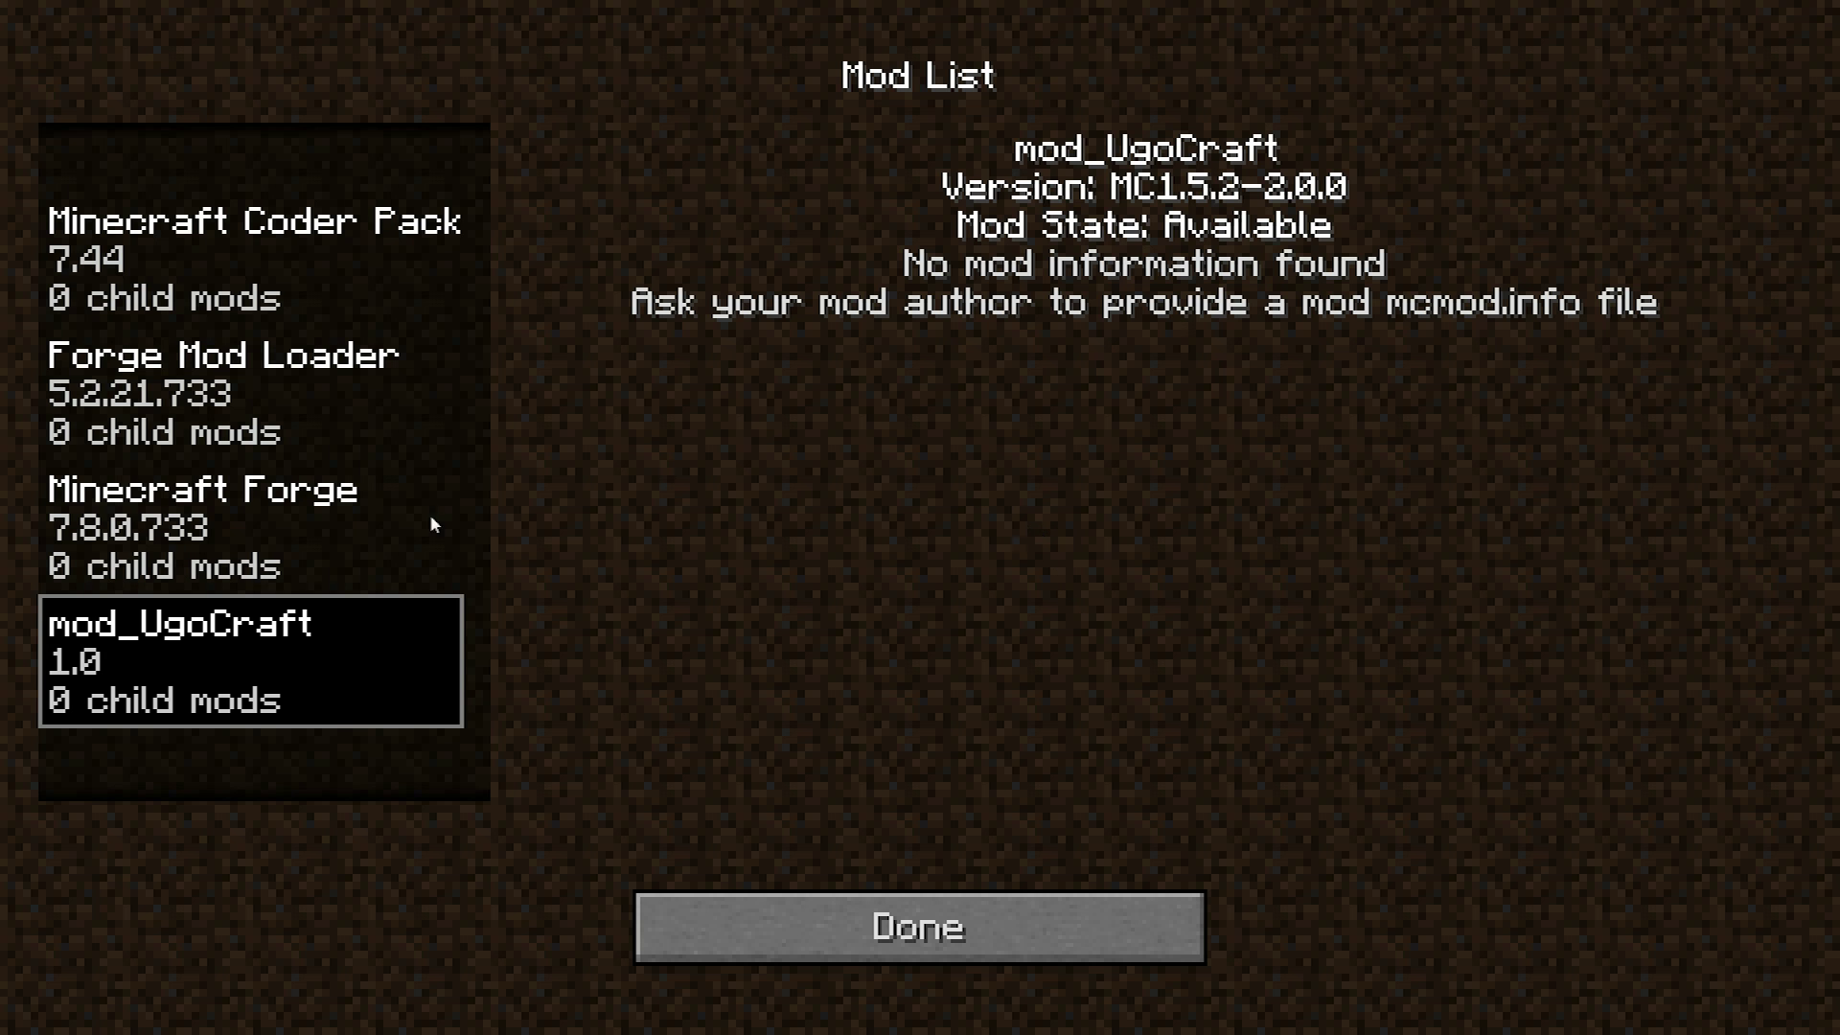
left_click(1042, 896)
Step: Load the Ugocraft singleplayer world
left_click(1112, 479)
left_click(705, 199)
left_click(705, 199)
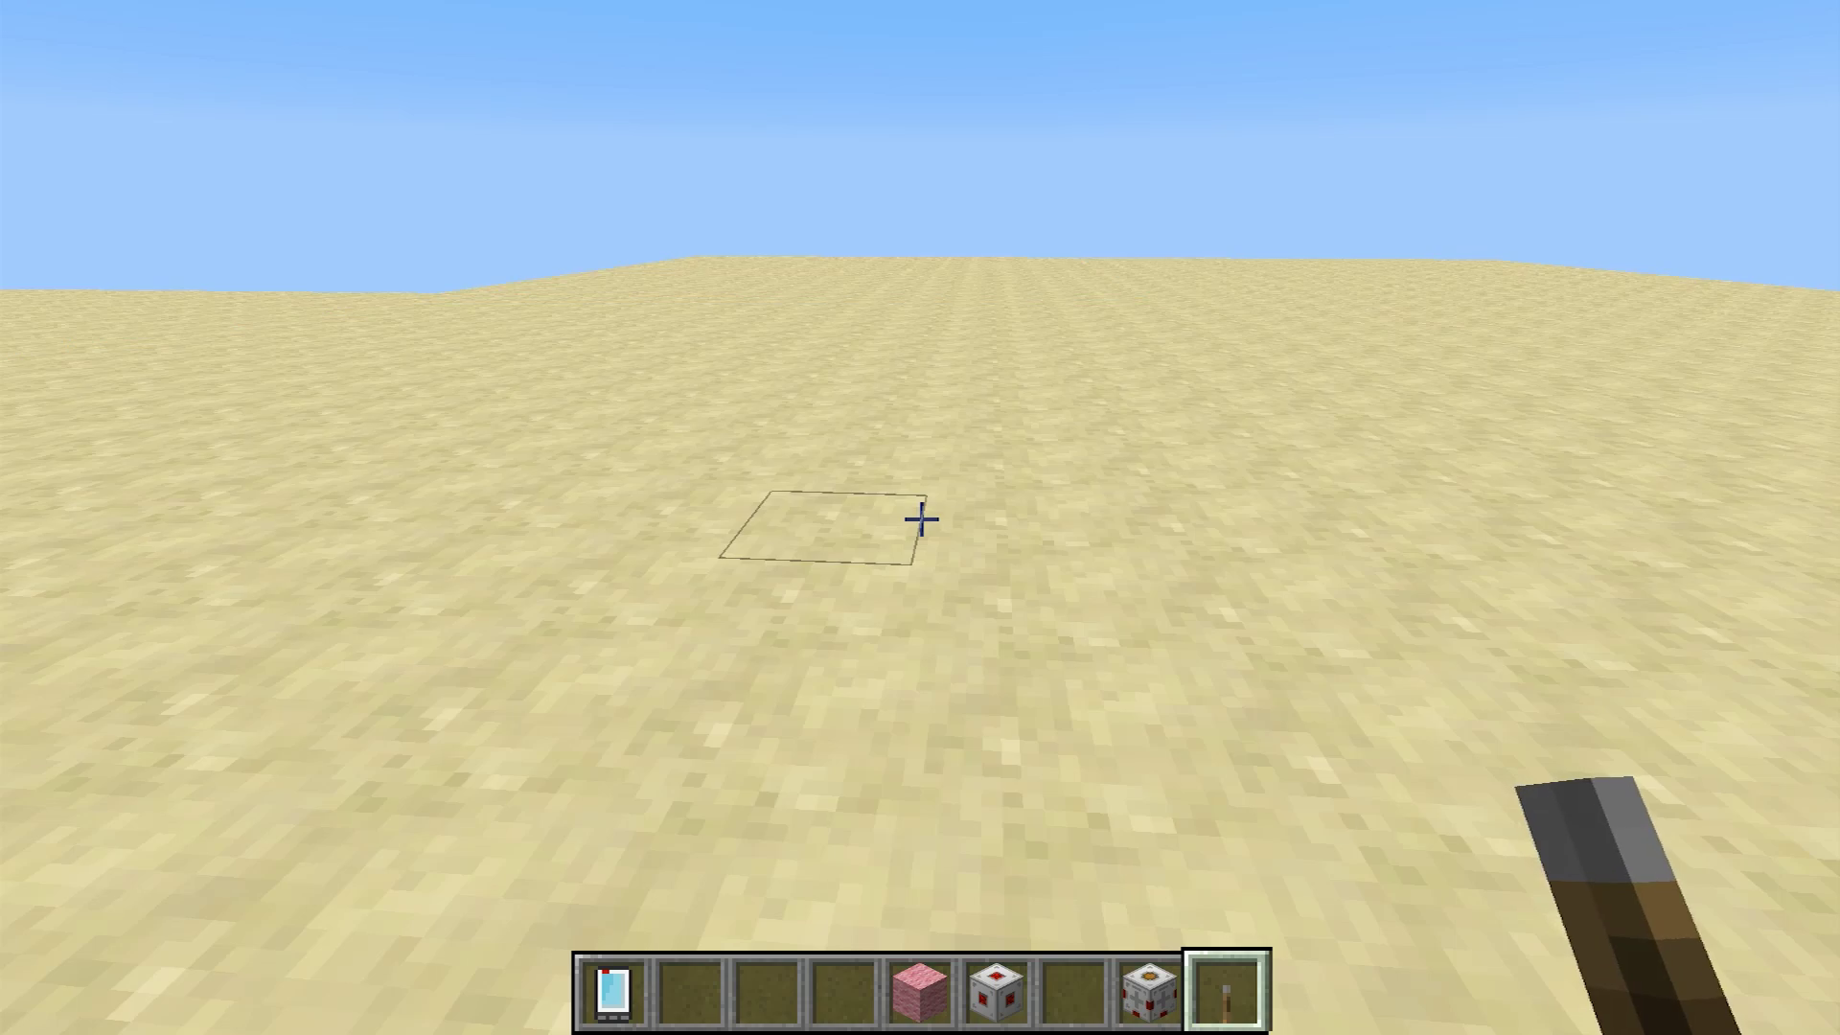
Step: Take the UgoCraft core block from the creative inventory and place it on the sand
key("4")
key("e")
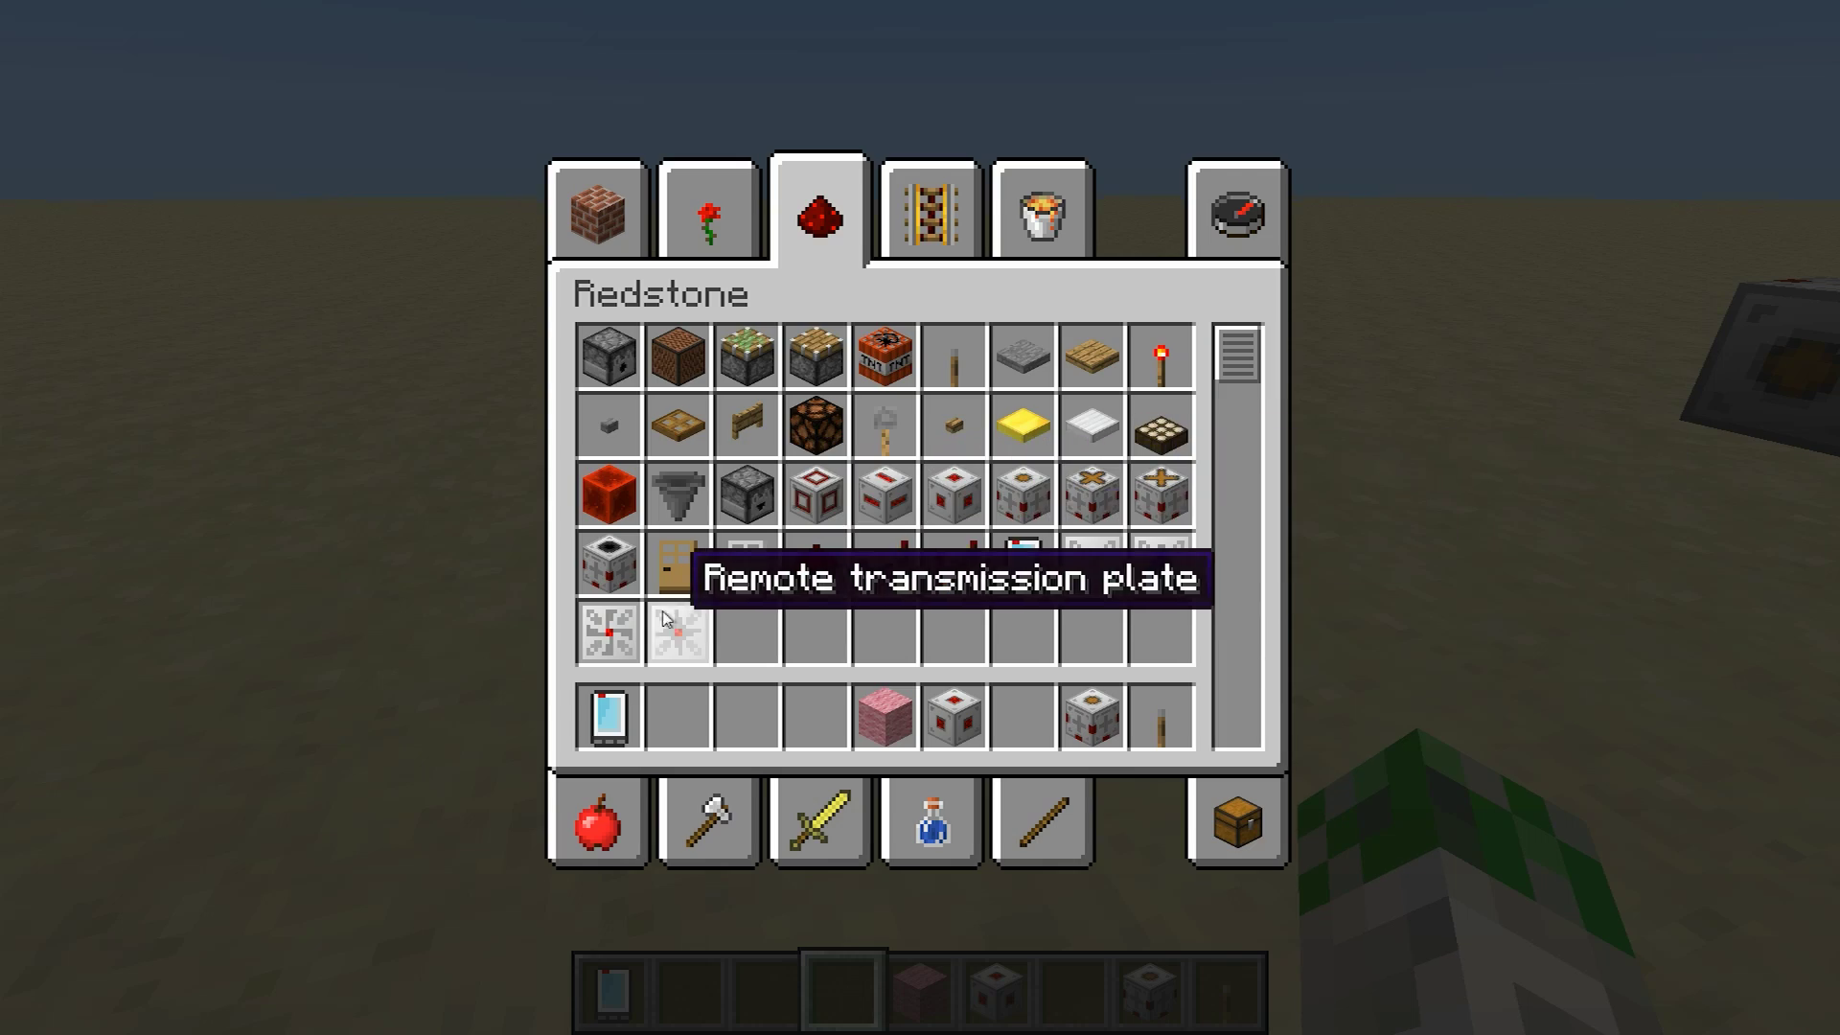
key("e")
key("8")
right_click(921, 518)
Step: Add two pink wool blocks on the core and a lever in front, then step back
scroll(920, 518, "down", 1)
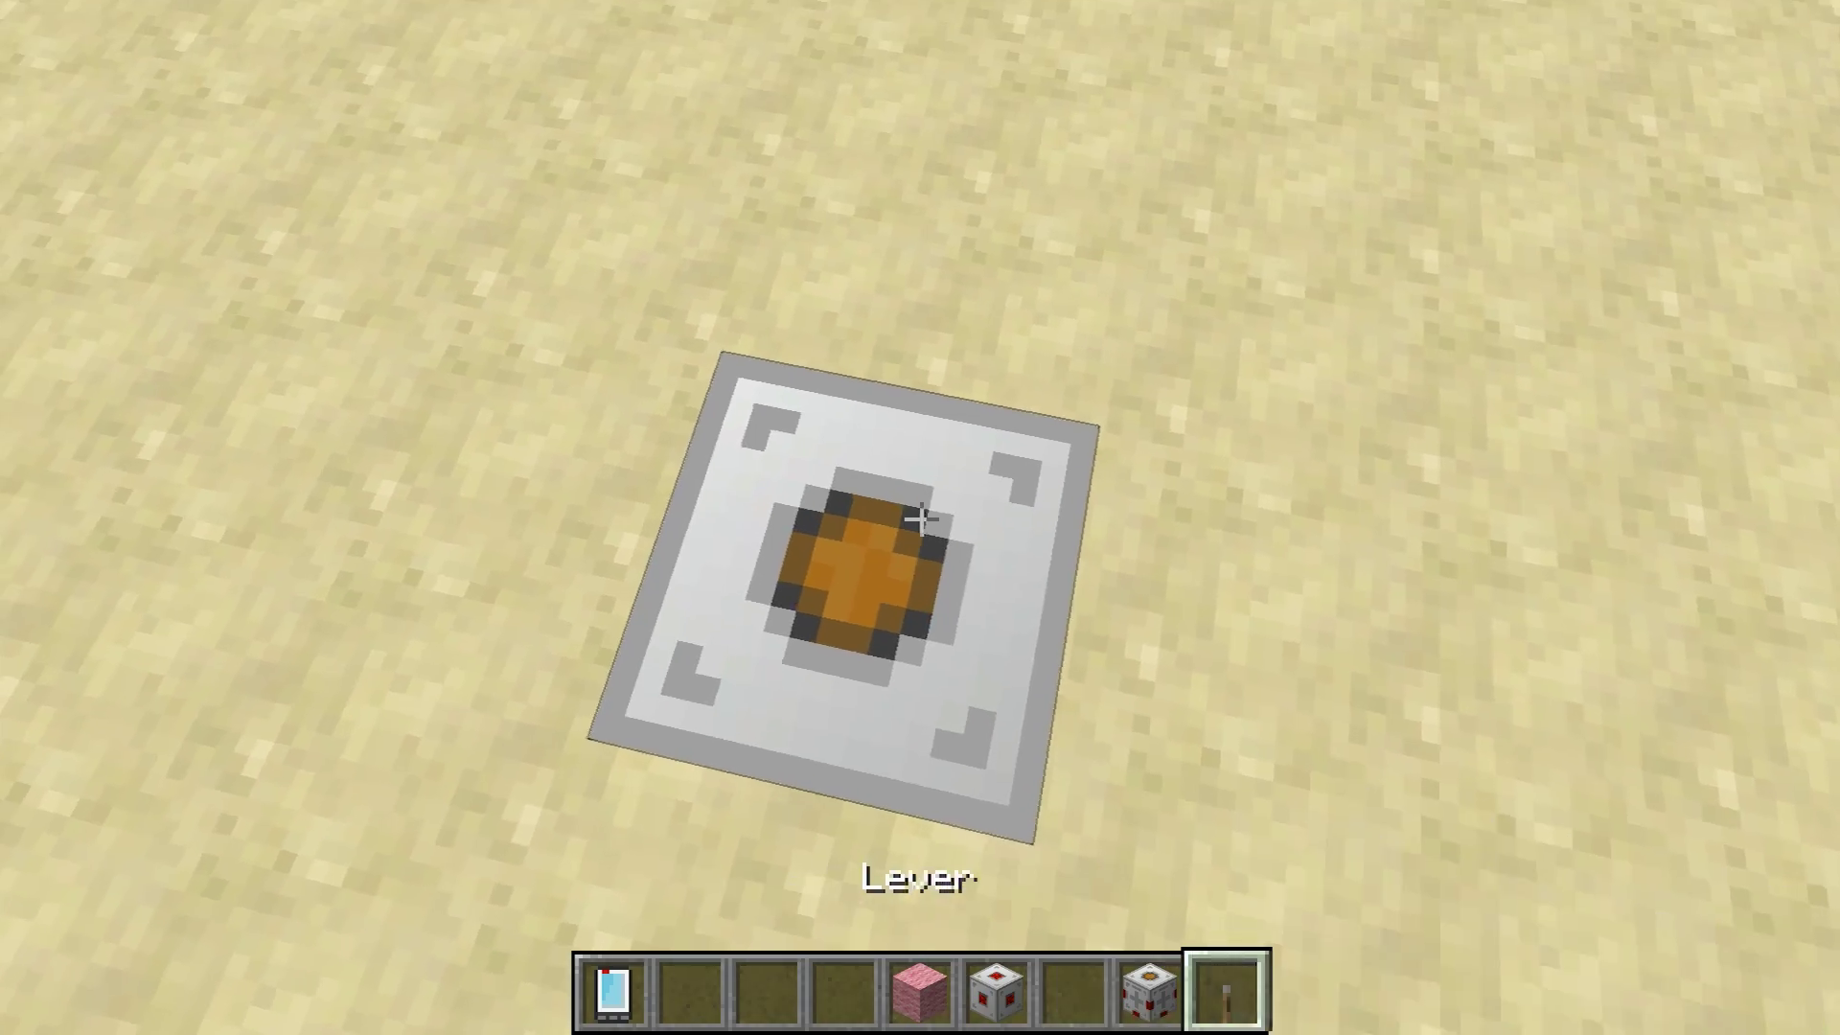
scroll(920, 518, "up", 4)
right_click(920, 518)
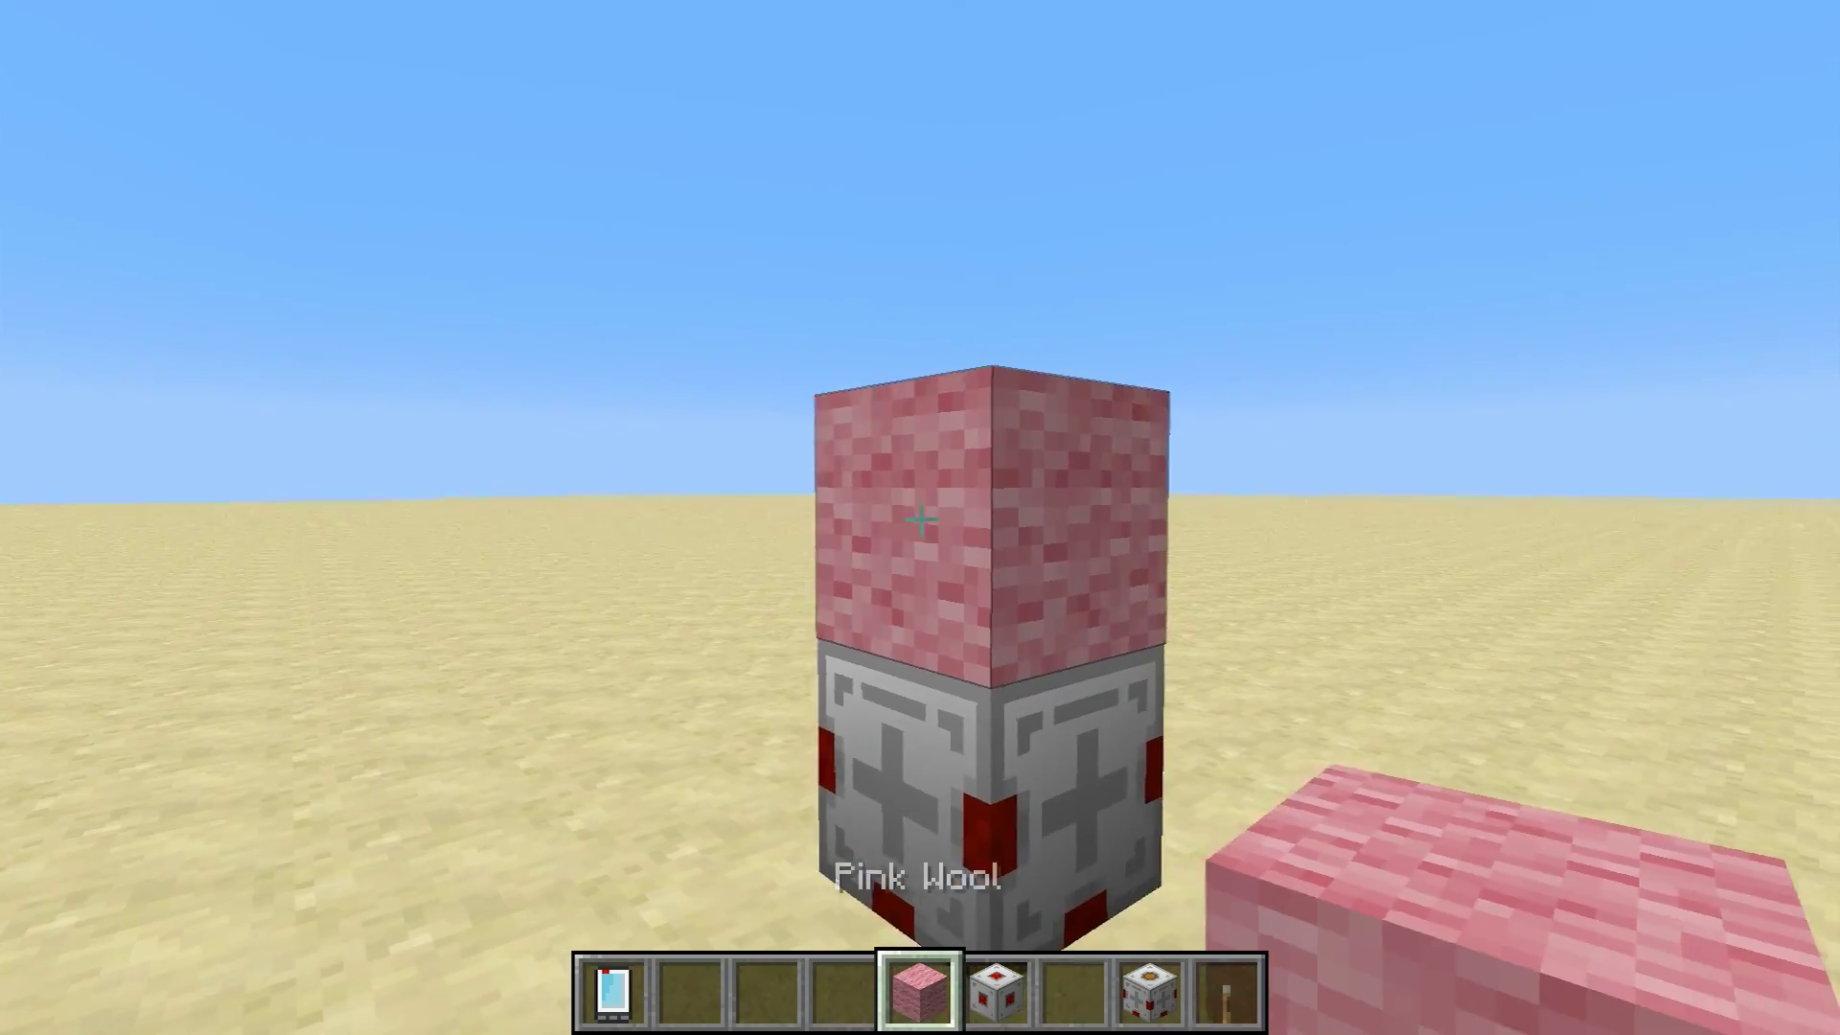
right_click(920, 517)
scroll(920, 517, "down", 4)
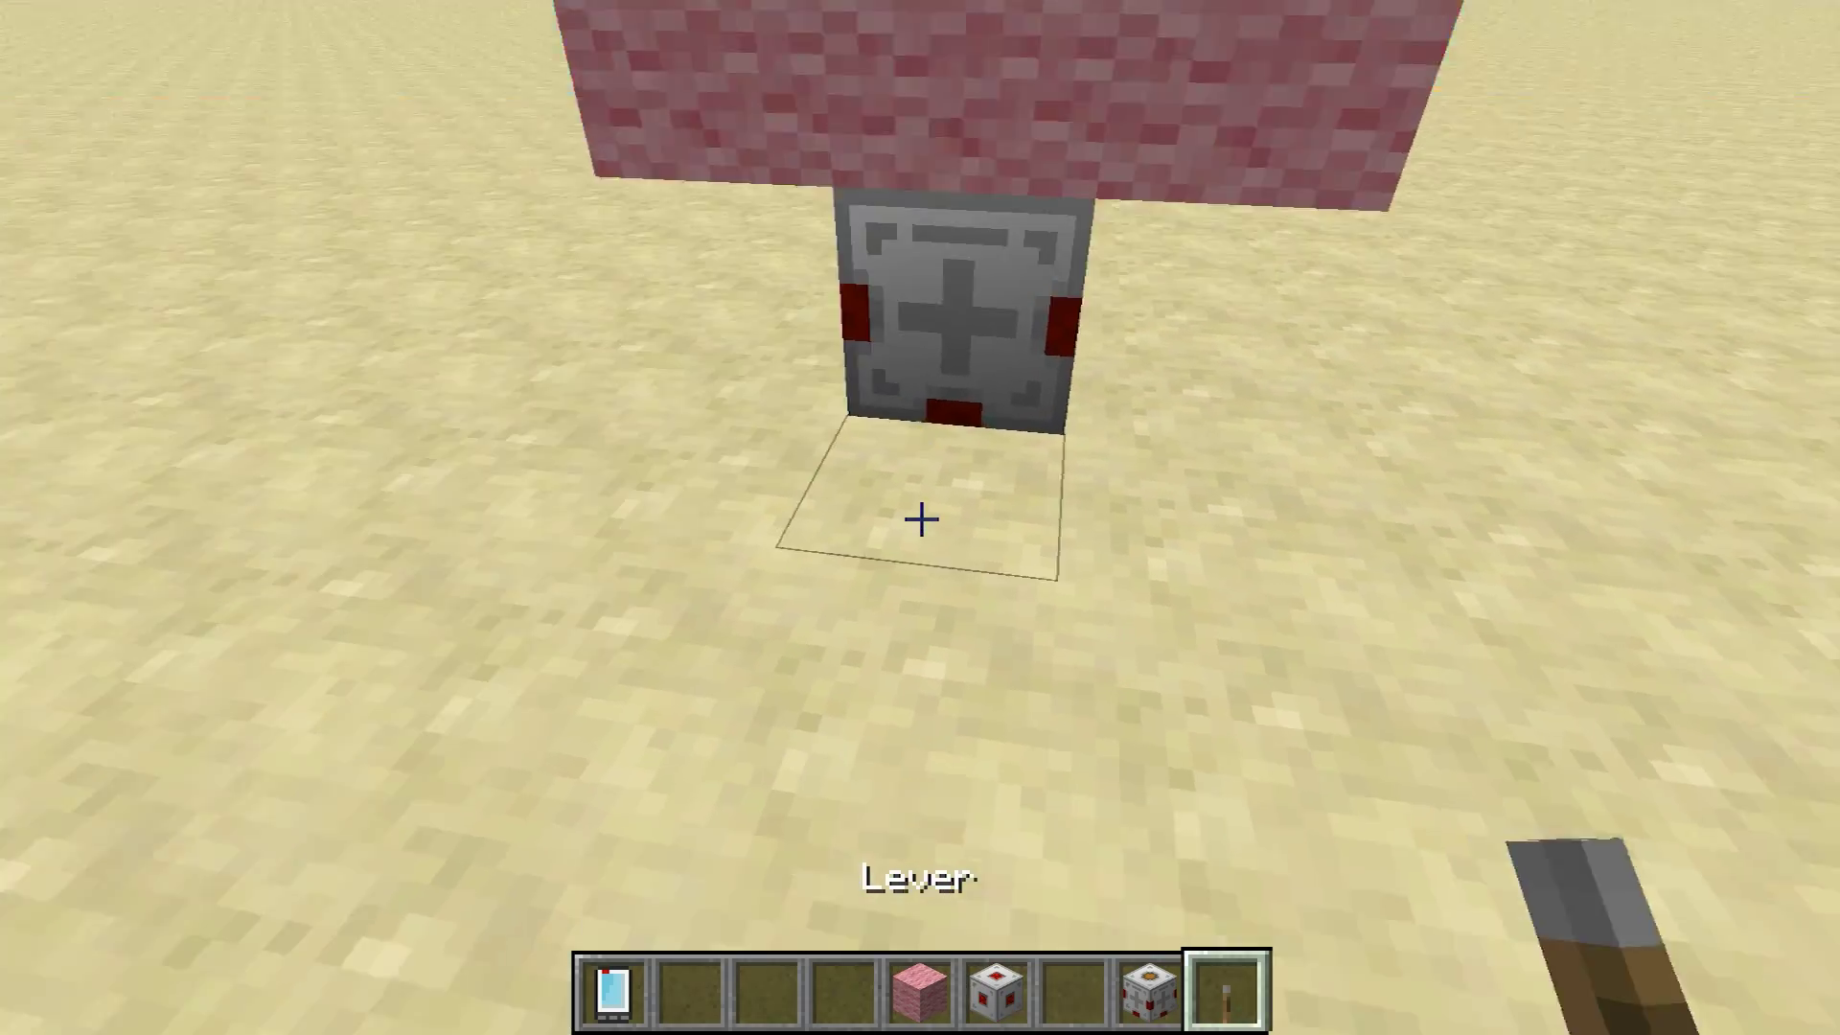
right_click(920, 517)
key("s")
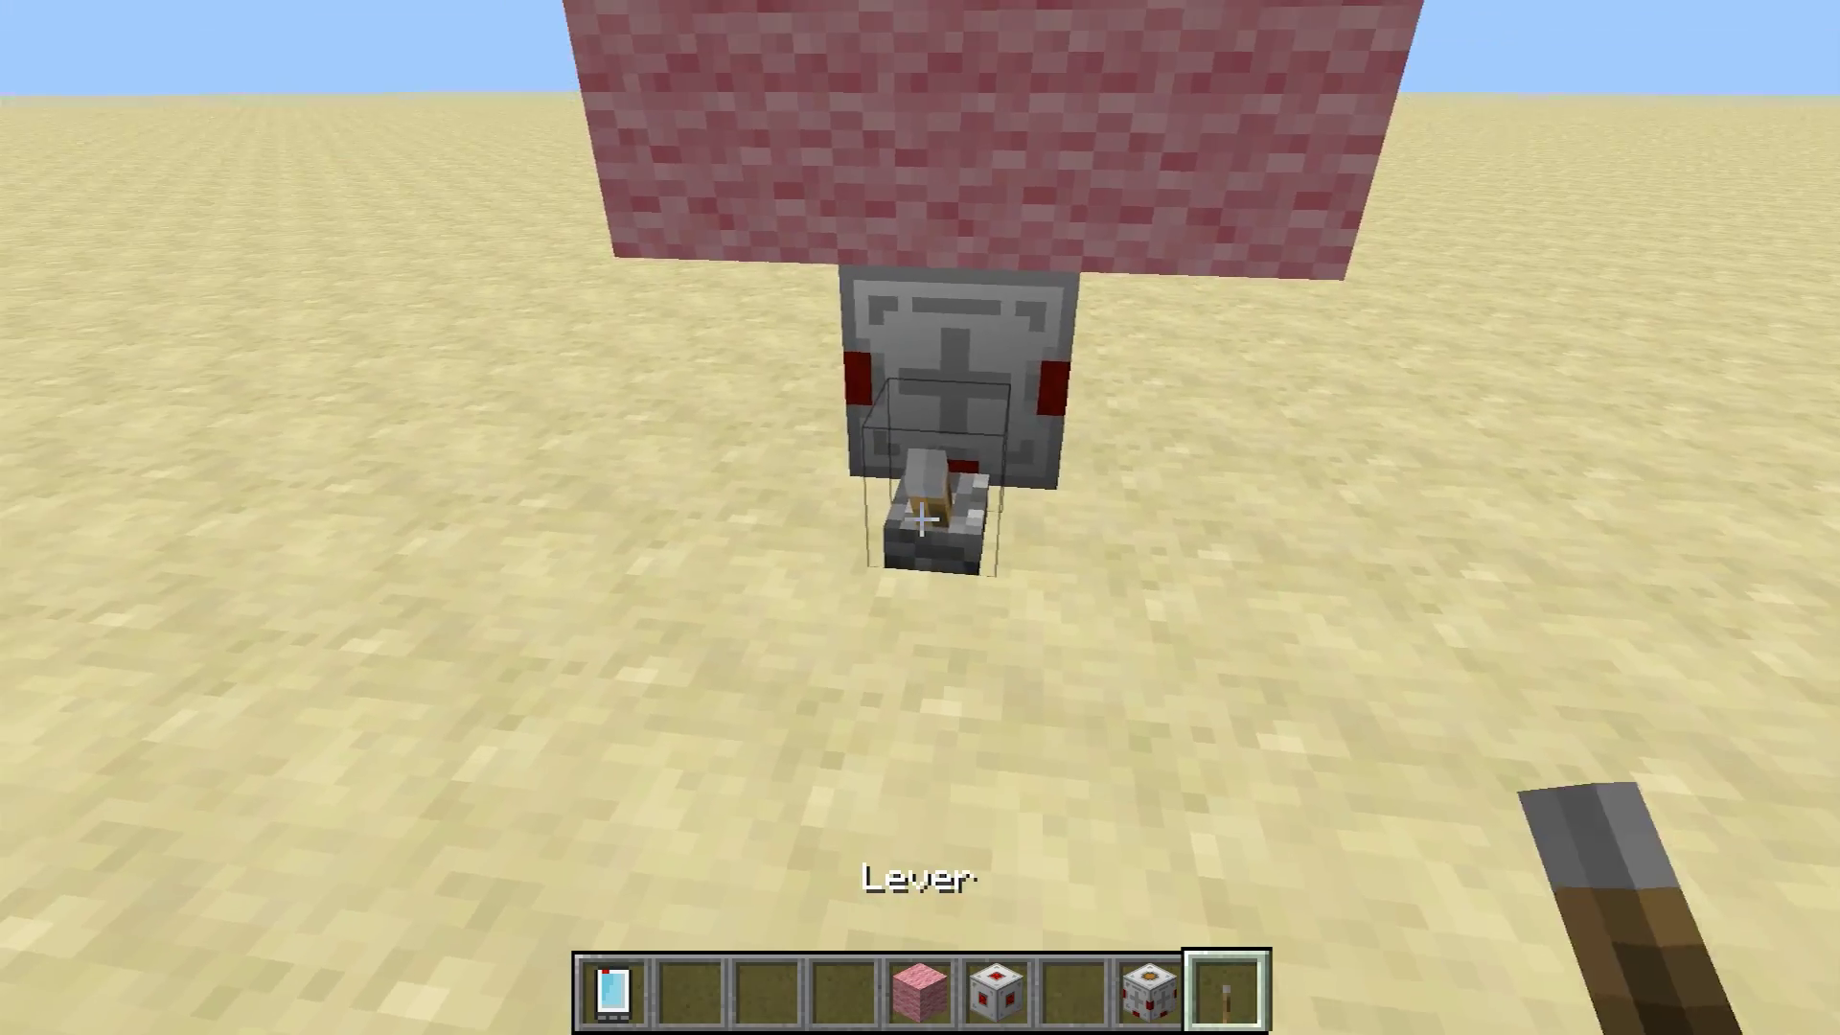